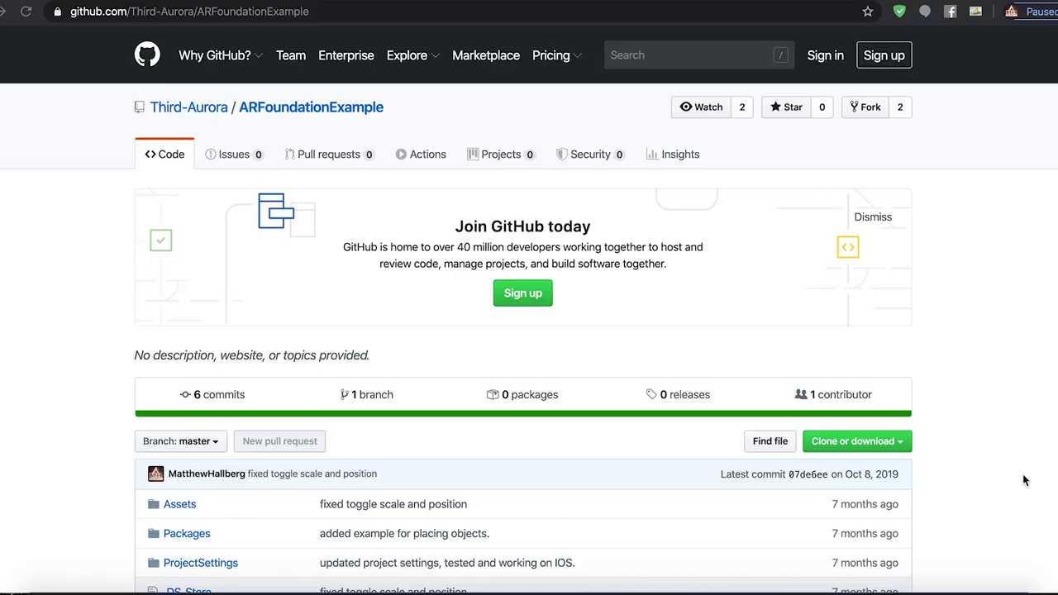
- Examine the address and the clone or download options of the Third-Aurora/ARFoundationExample repository
{"action": "left_click", "coordinate": [130, 12]}
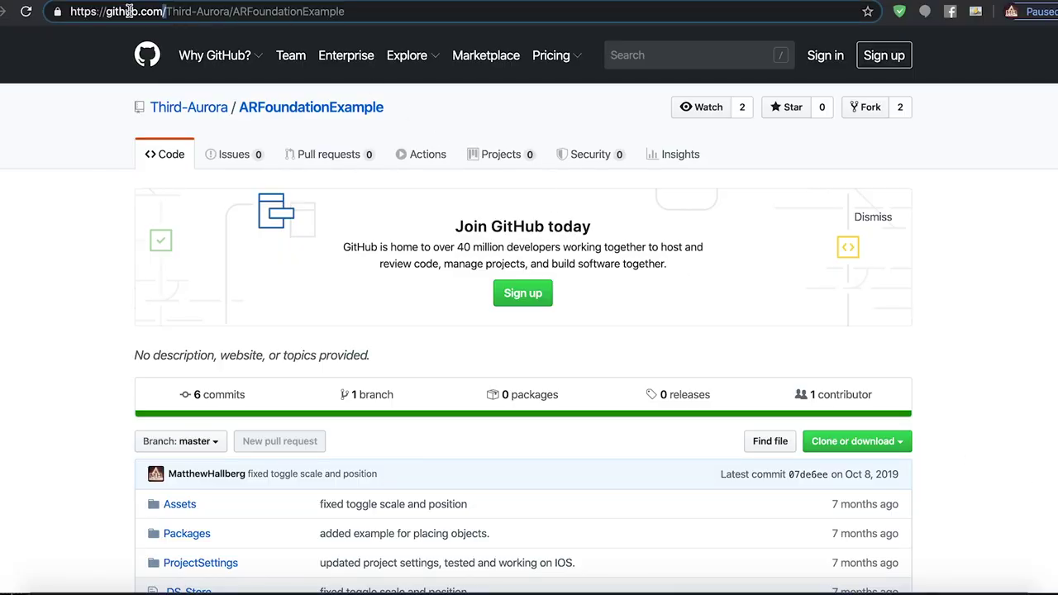
{"action": "double_click", "coordinate": [207, 11]}
{"action": "left_click", "coordinate": [385, 9]}
{"action": "double_click", "coordinate": [302, 12]}
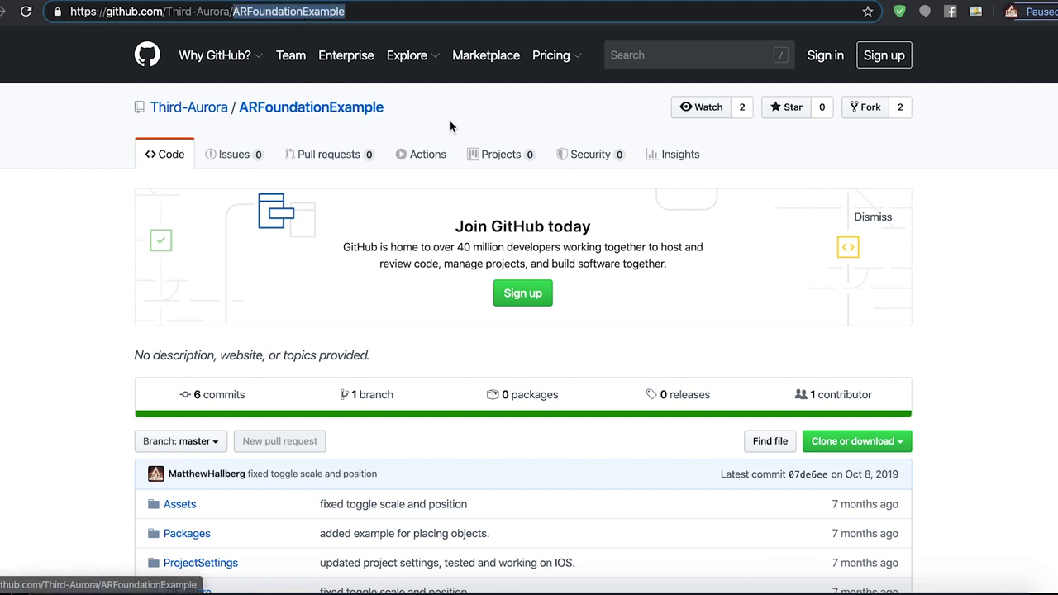
{"action": "left_click", "coordinate": [844, 441]}
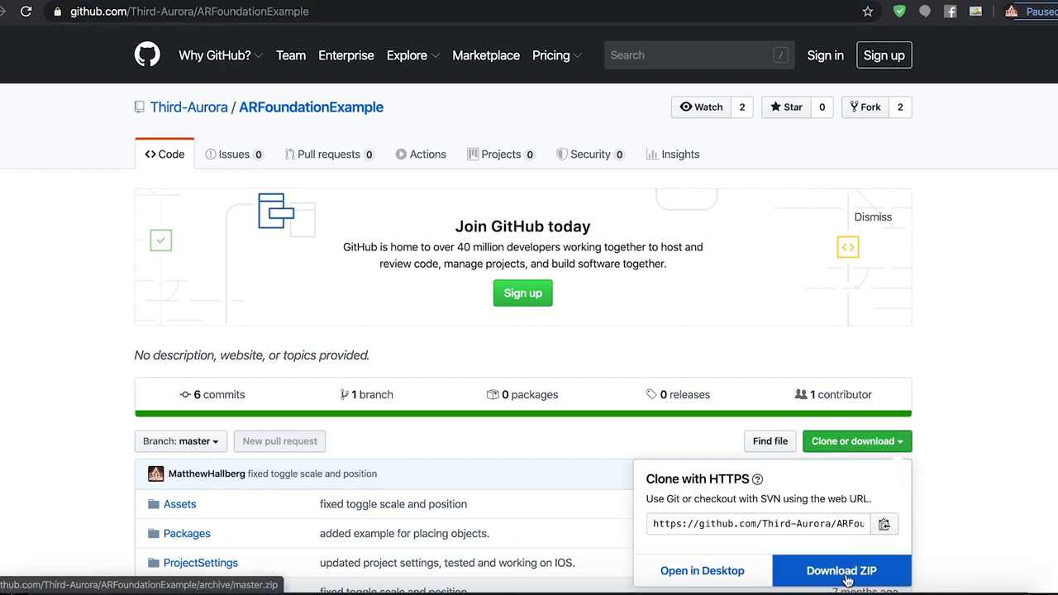
{"action": "left_click", "coordinate": [957, 282]}
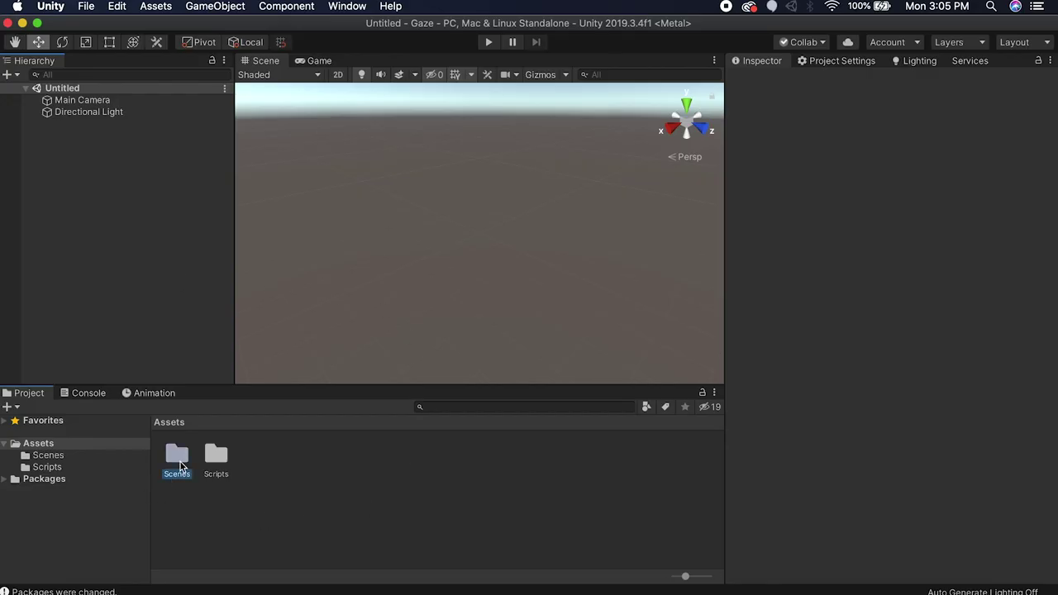
- Open the main scene from the project's Scenes folder and switch the build platform to Android
{"action": "double_click", "coordinate": [177, 457]}
{"action": "double_click", "coordinate": [176, 454]}
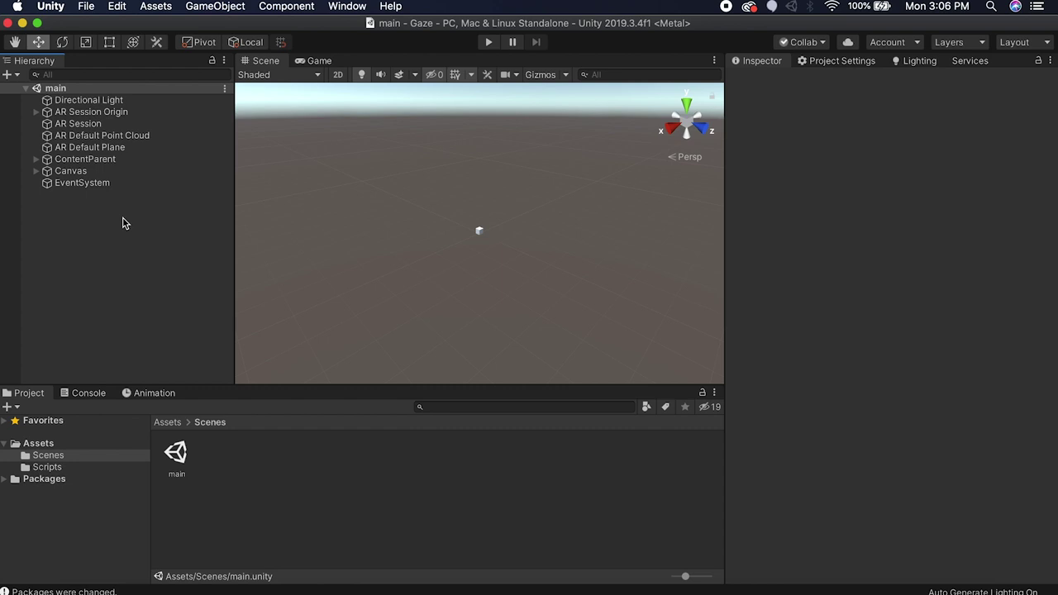
{"action": "left_click", "coordinate": [50, 6]}
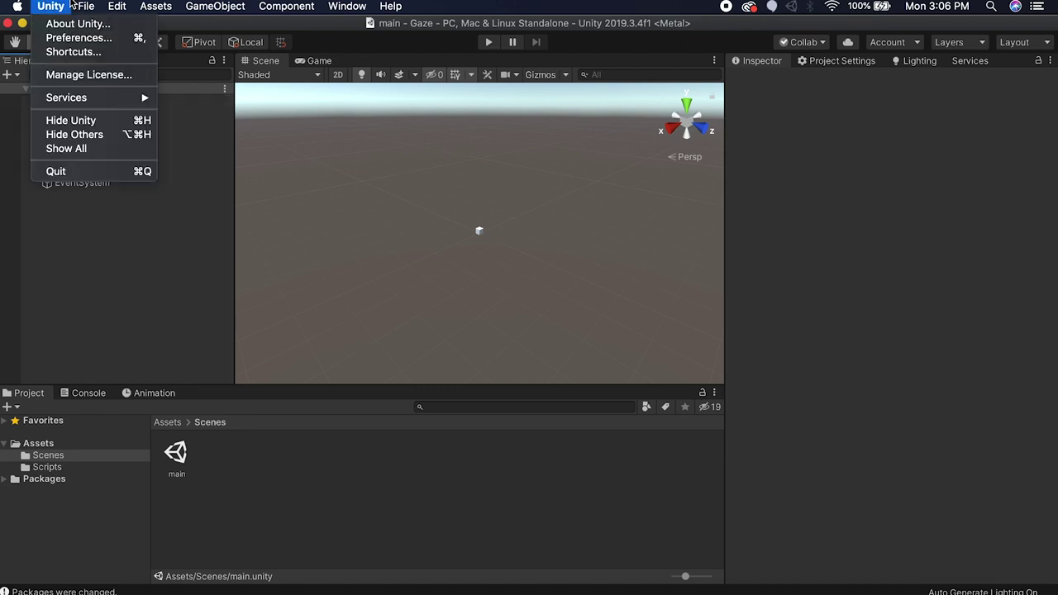
{"action": "mouse_move", "coordinate": [86, 6]}
{"action": "left_click", "coordinate": [128, 149]}
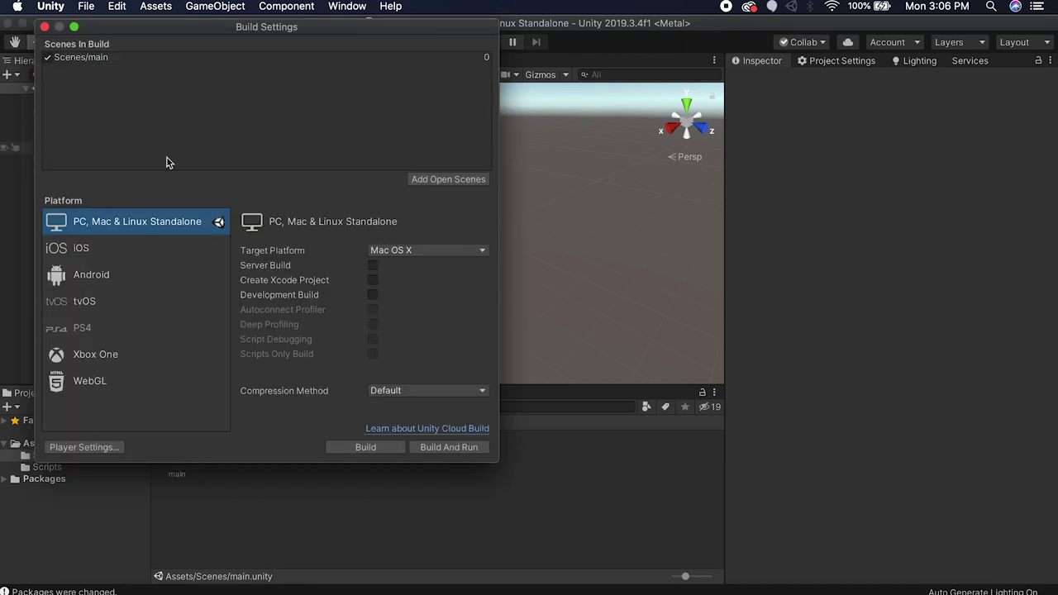
{"action": "left_click", "coordinate": [136, 276]}
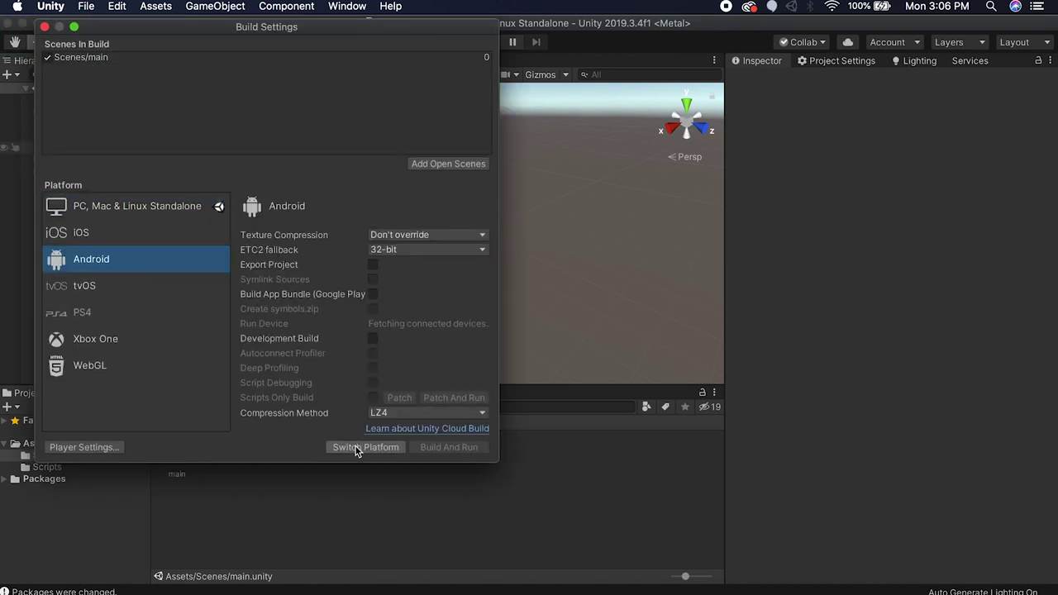
{"action": "left_click", "coordinate": [357, 449]}
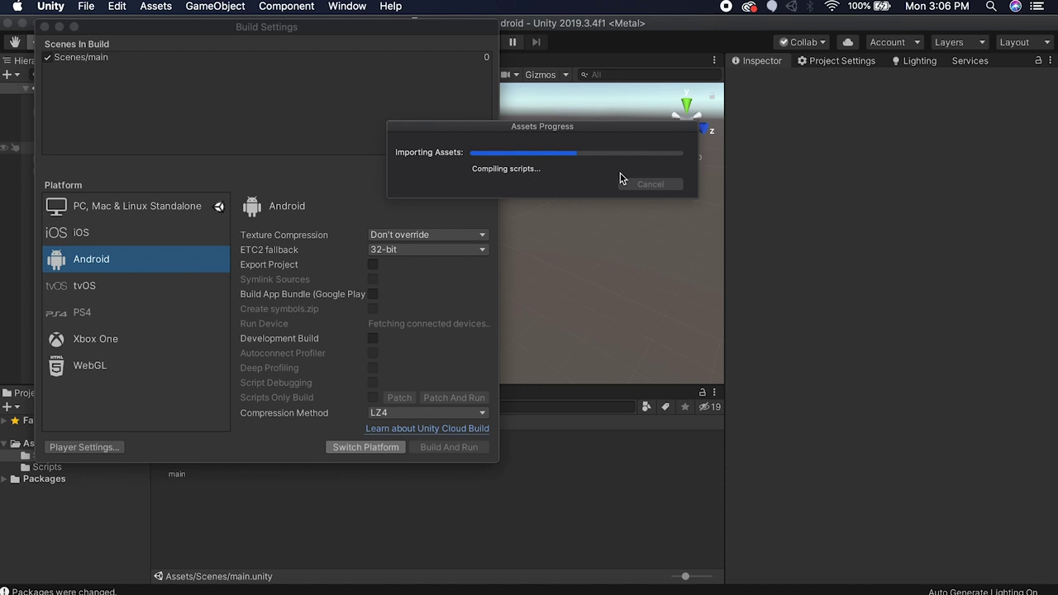
- Change the last part of the package name in the Android player settings to gazeTest2 and close the build settings
{"action": "left_click", "coordinate": [84, 447]}
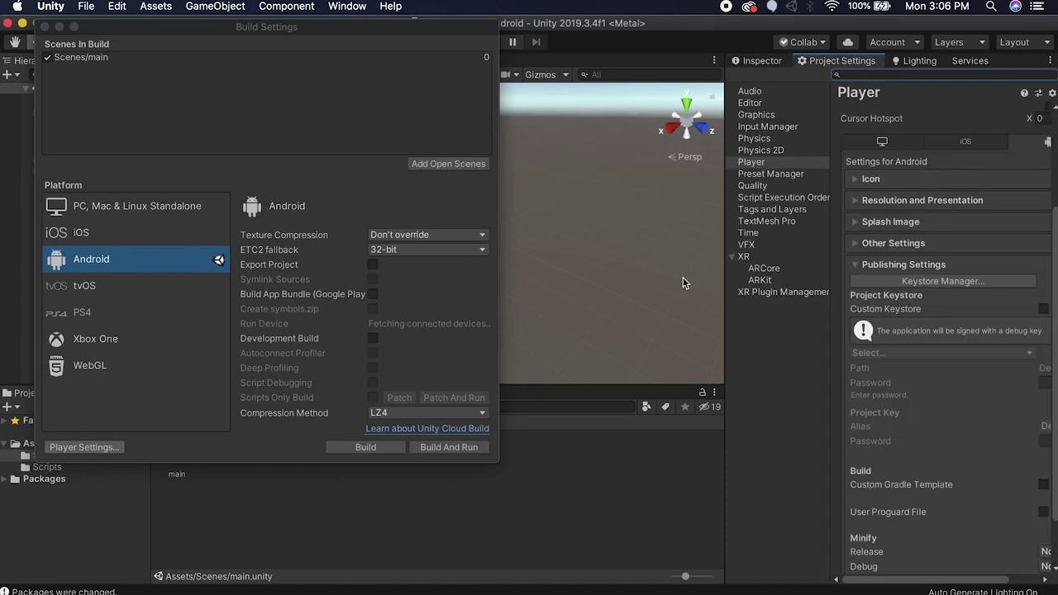
{"action": "left_click_drag", "start_coordinate": [723, 286], "coordinate": [529, 294]}
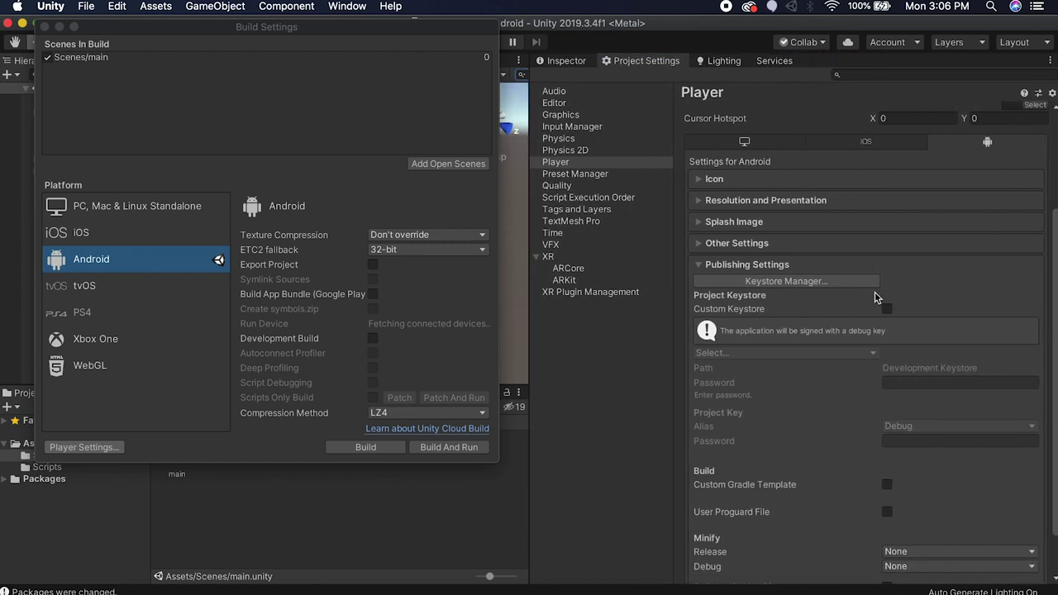
{"action": "left_click", "coordinate": [866, 248]}
{"action": "scroll", "coordinate": [697, 427], "scroll_direction": "down", "scroll_amount": 5}
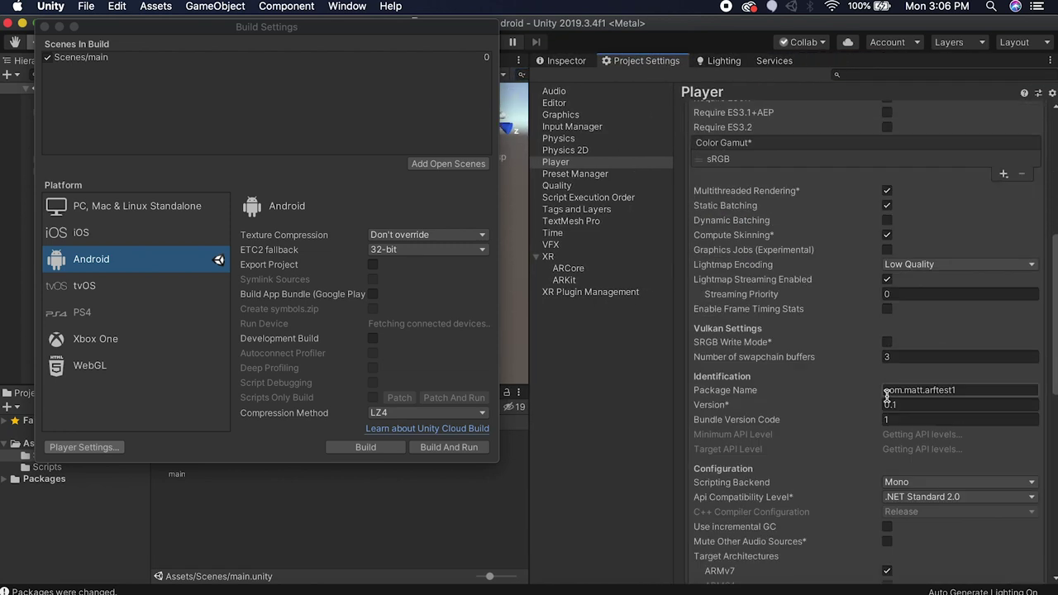
{"action": "double_click", "coordinate": [941, 291]}
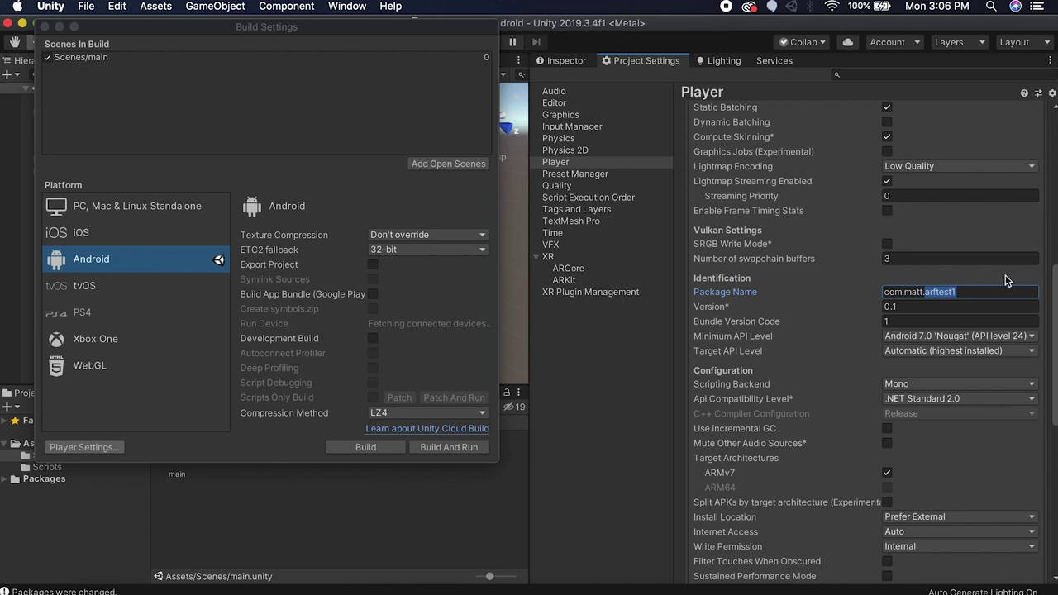
{"action": "type", "text": "gazeTest2"}
{"action": "key", "text": "Return"}
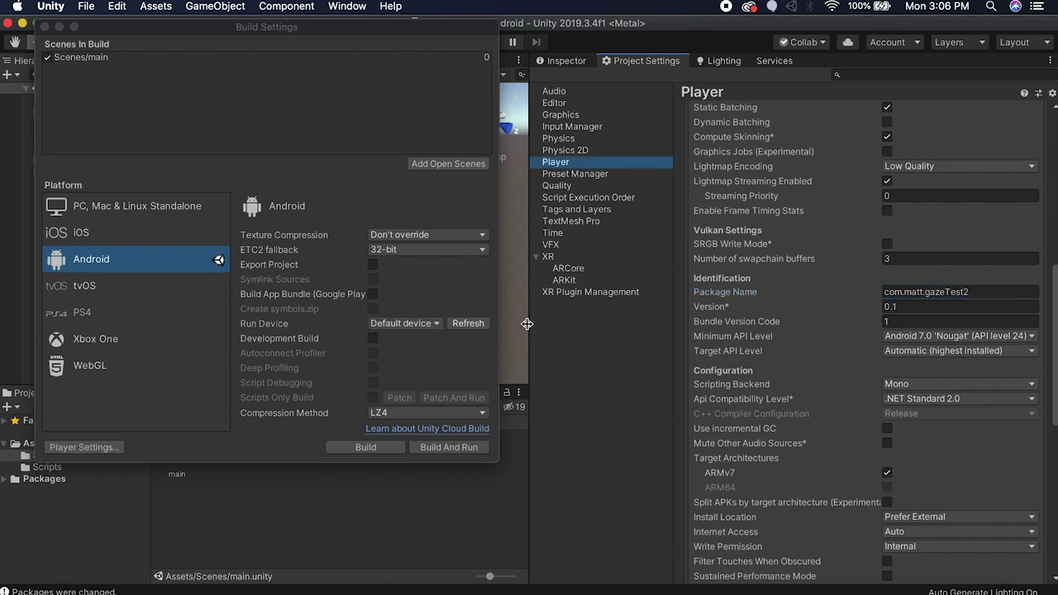
{"action": "left_click_drag", "start_coordinate": [529, 324], "coordinate": [574, 322]}
{"action": "left_click_drag", "start_coordinate": [673, 320], "coordinate": [700, 314]}
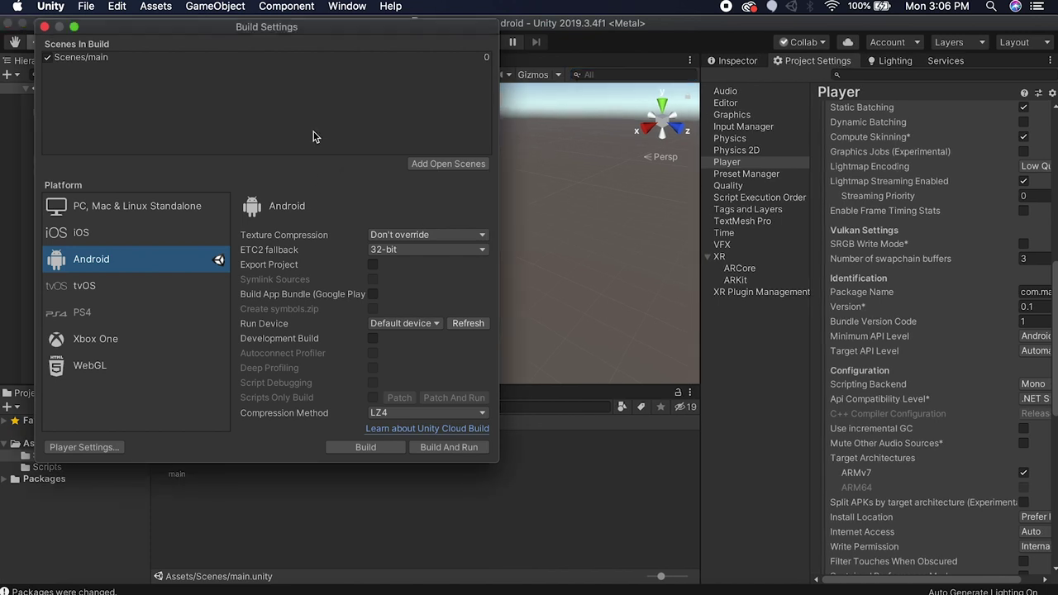
{"action": "left_click", "coordinate": [44, 27]}
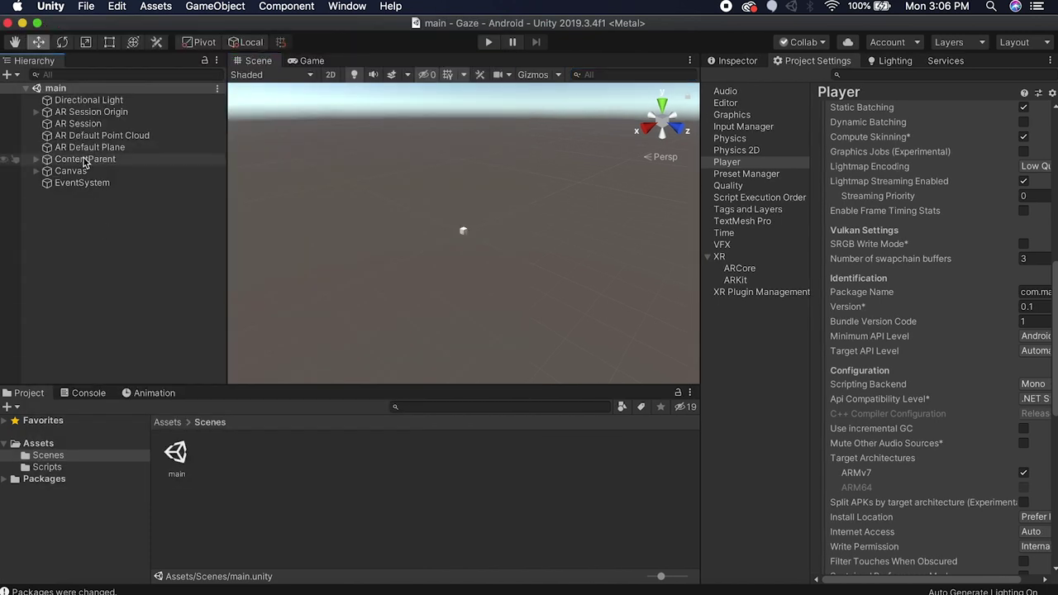
- Set the scale of the Cube under ContentParent to 0.5 on the X, Y and Z axes
{"action": "left_click", "coordinate": [35, 159]}
{"action": "double_click", "coordinate": [78, 171]}
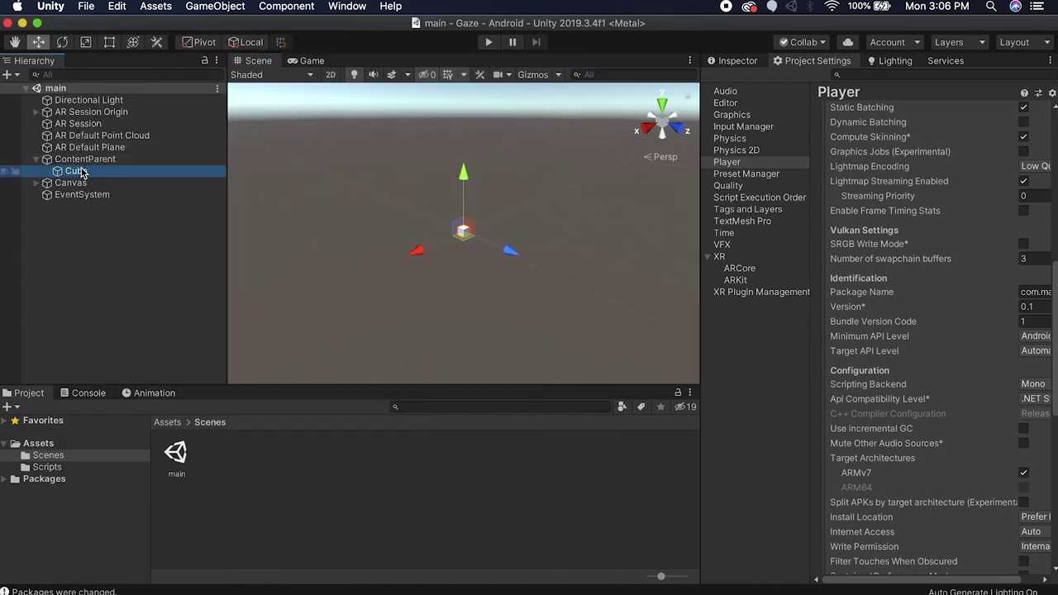
{"action": "scroll", "coordinate": [400, 207], "scroll_direction": "down", "scroll_amount": 5}
{"action": "left_click_drag", "start_coordinate": [506, 223], "coordinate": [288, 243], "text": "alt"}
{"action": "scroll", "coordinate": [461, 267], "scroll_direction": "down", "scroll_amount": 2}
{"action": "scroll", "coordinate": [461, 270], "scroll_direction": "up", "scroll_amount": 2}
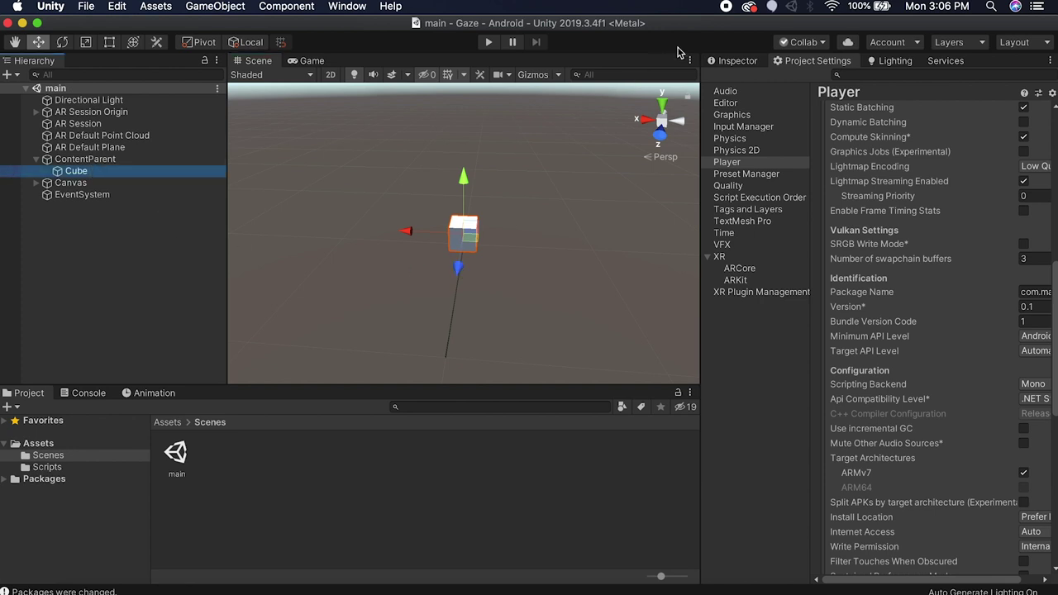
{"action": "left_click", "coordinate": [732, 63]}
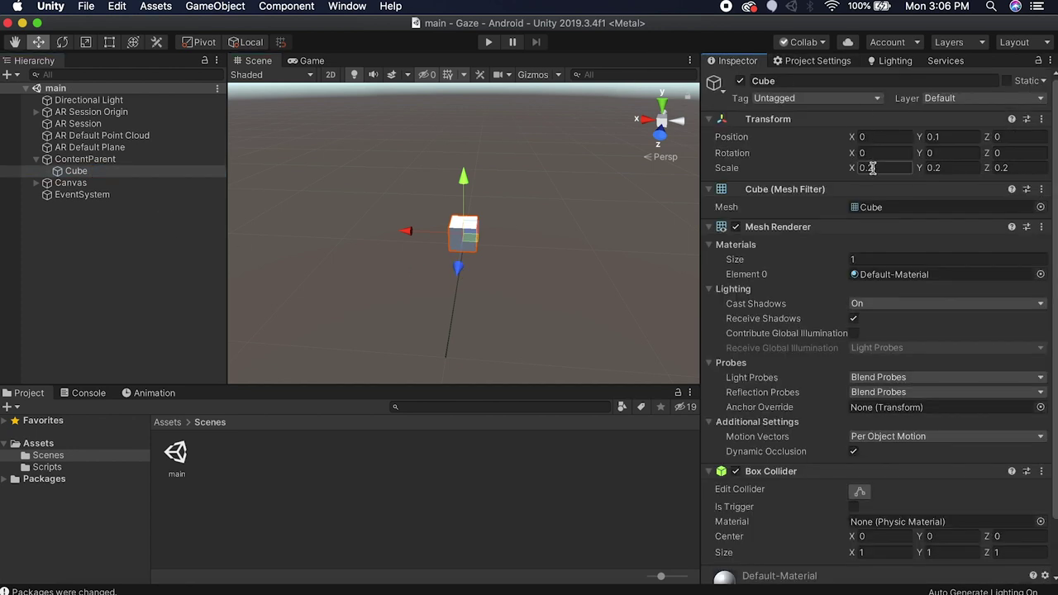
{"action": "type", "text": ".5"}
{"action": "key", "text": "Tab"}
{"action": "type", "text": ".5"}
{"action": "key", "text": "Tab"}
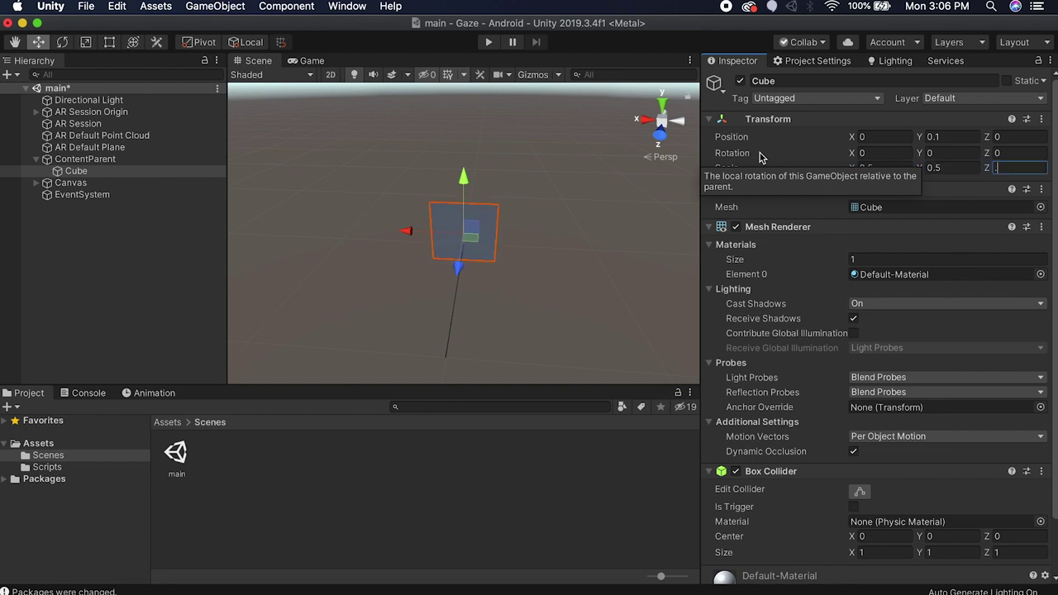
{"action": "type", "text": ".5"}
- Create an empty child object under the Cube and name it SectionInfo
{"action": "right_click", "coordinate": [131, 175]}
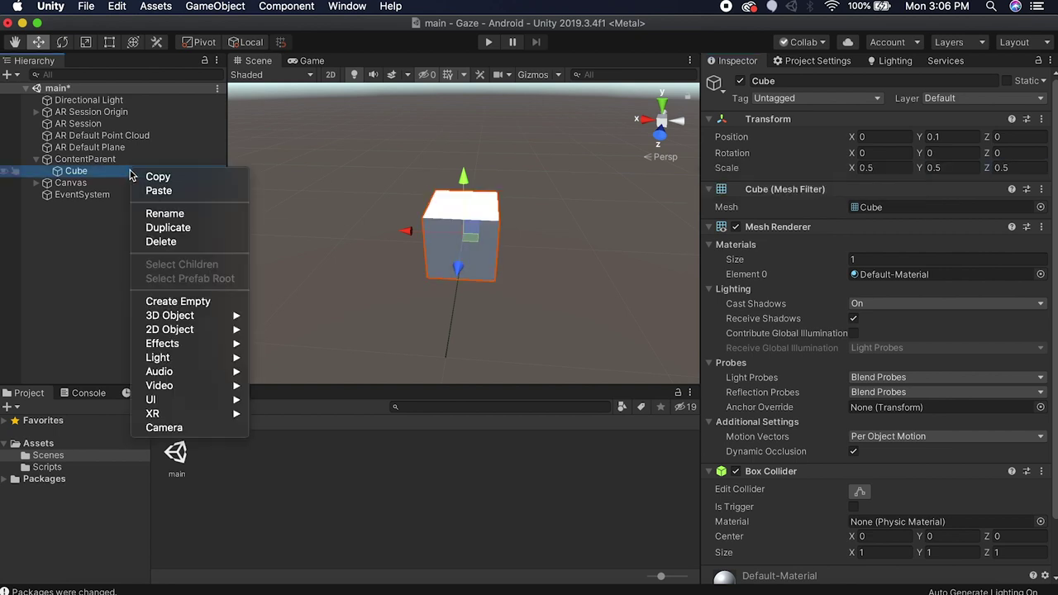
{"action": "left_click", "coordinate": [193, 302]}
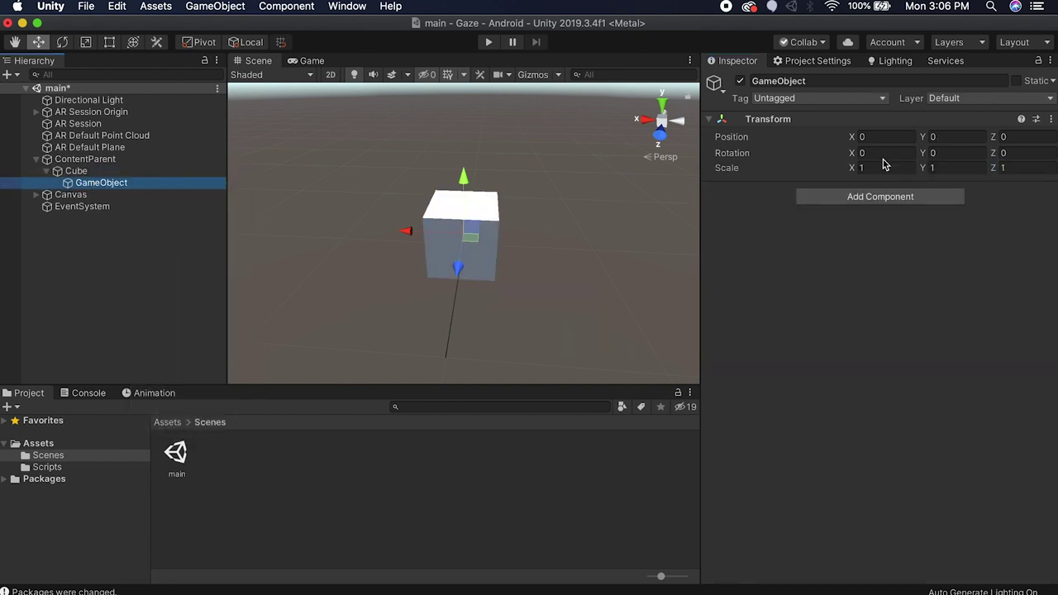
{"action": "left_click", "coordinate": [113, 184]}
{"action": "type", "text": "SectionInf"}
{"action": "key", "text": "Return"}
- Add a 3D Quad as a child of SectionInfo and name it InfoParent
{"action": "right_click", "coordinate": [113, 185]}
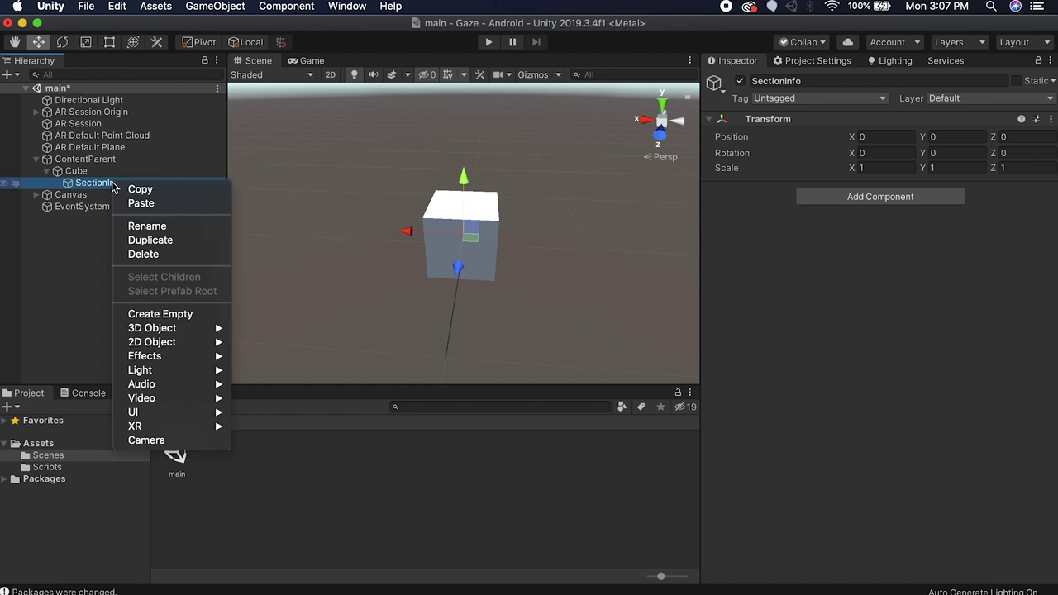
{"action": "mouse_move", "coordinate": [239, 331]}
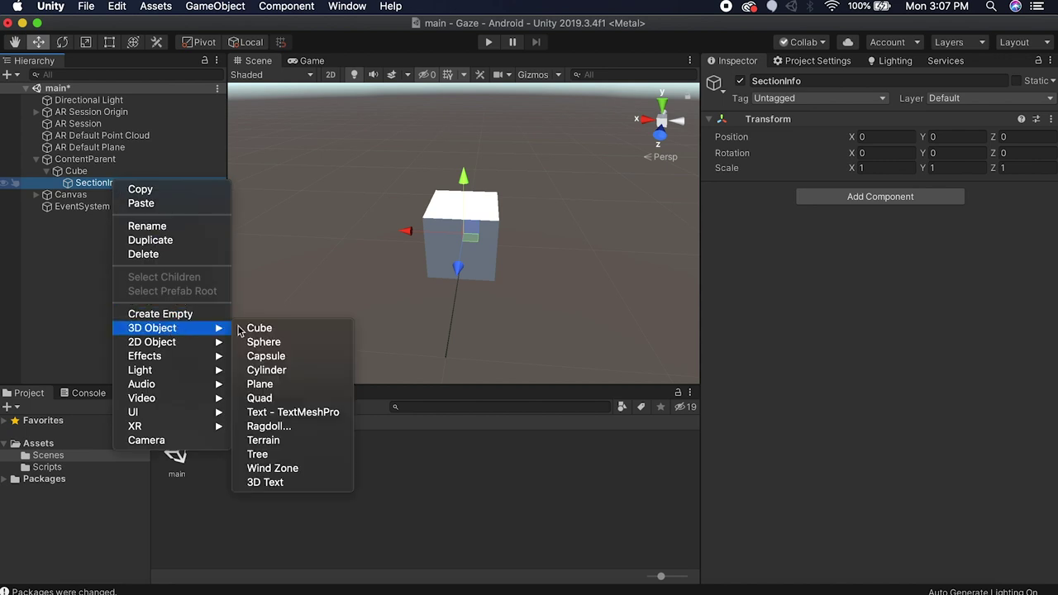
{"action": "left_click", "coordinate": [264, 397]}
{"action": "left_click", "coordinate": [121, 195]}
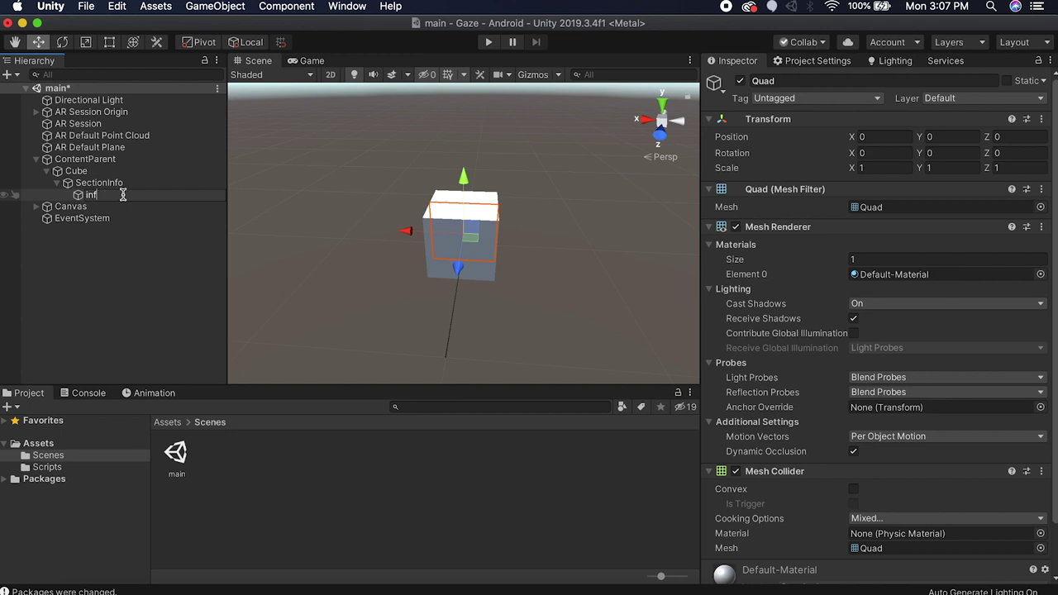
{"action": "type", "text": "InfoParent"}
{"action": "key", "text": "Return"}
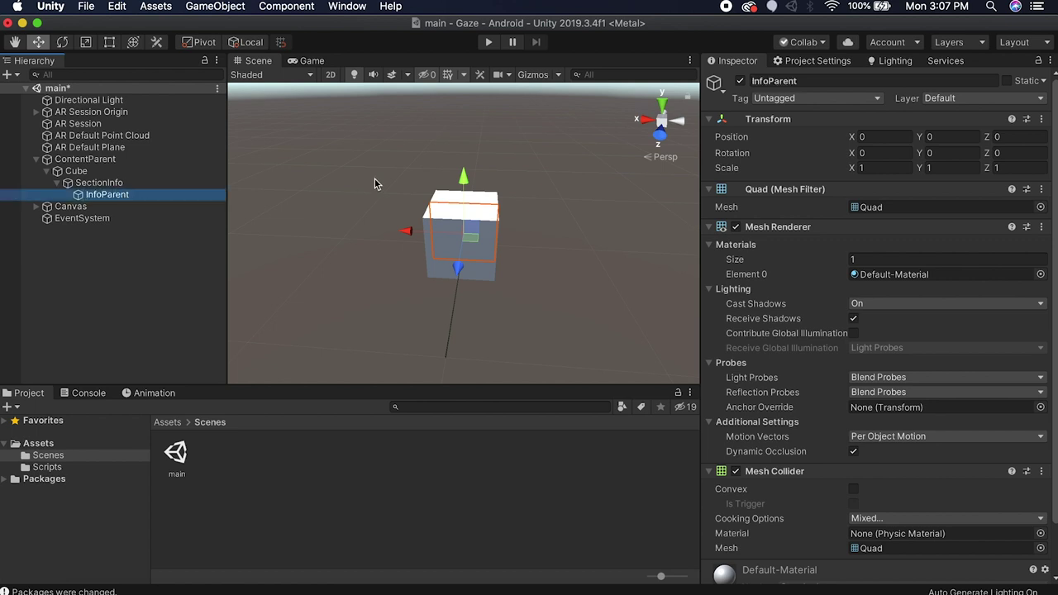
- Raise SectionInfo above the cube to a Y position of about 1.52
{"action": "left_click", "coordinate": [100, 183]}
{"action": "left_click_drag", "start_coordinate": [466, 180], "coordinate": [515, 171]}
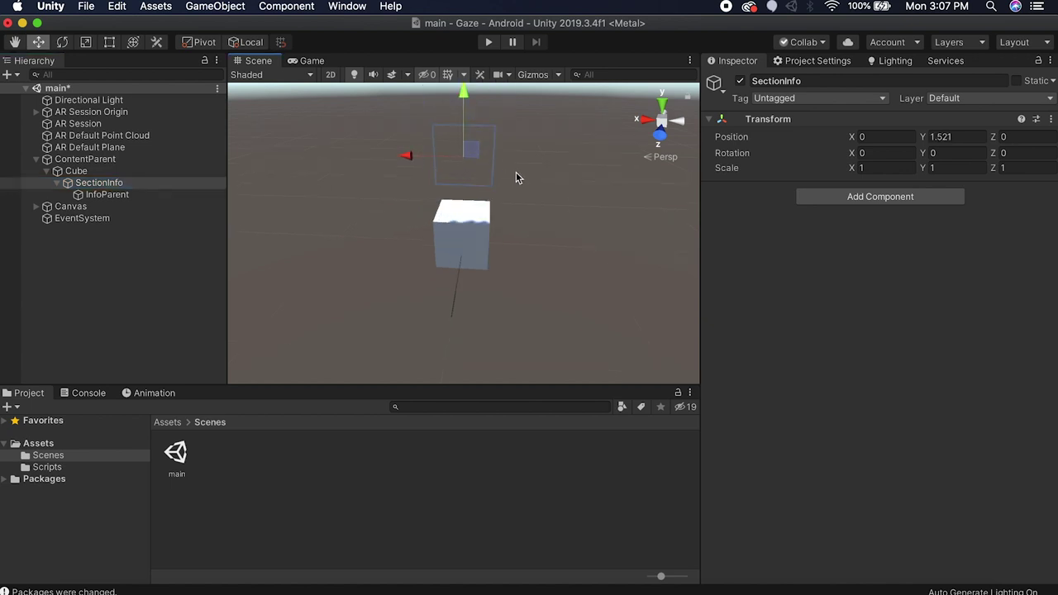
{"action": "left_click", "coordinate": [113, 184]}
- Set the InfoParent quad's Y rotation to 180 and its X scale to 2
{"action": "left_click", "coordinate": [116, 195]}
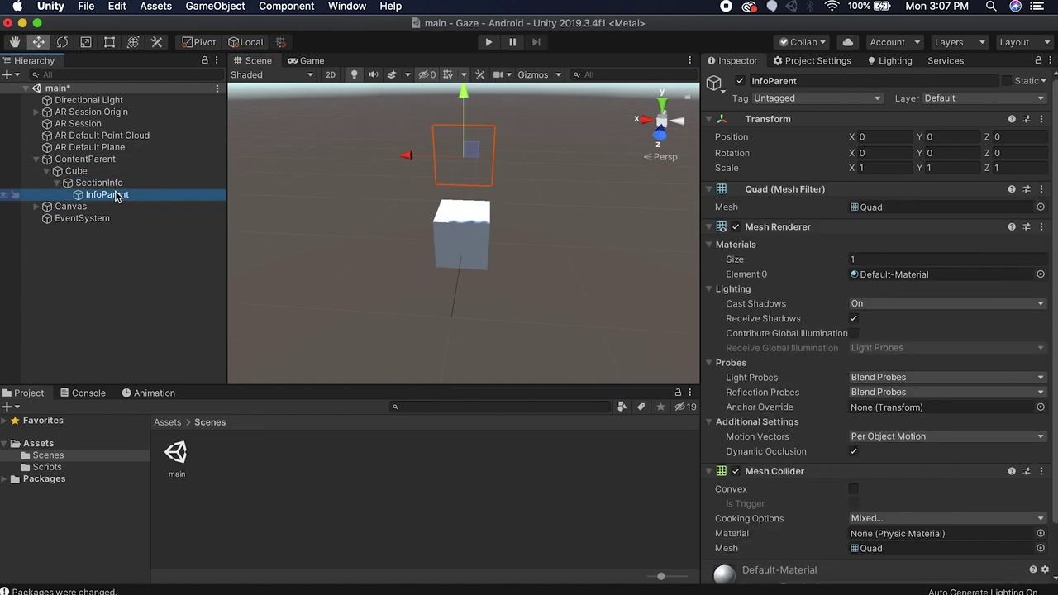
{"action": "left_click", "coordinate": [950, 154]}
{"action": "type", "text": "180"}
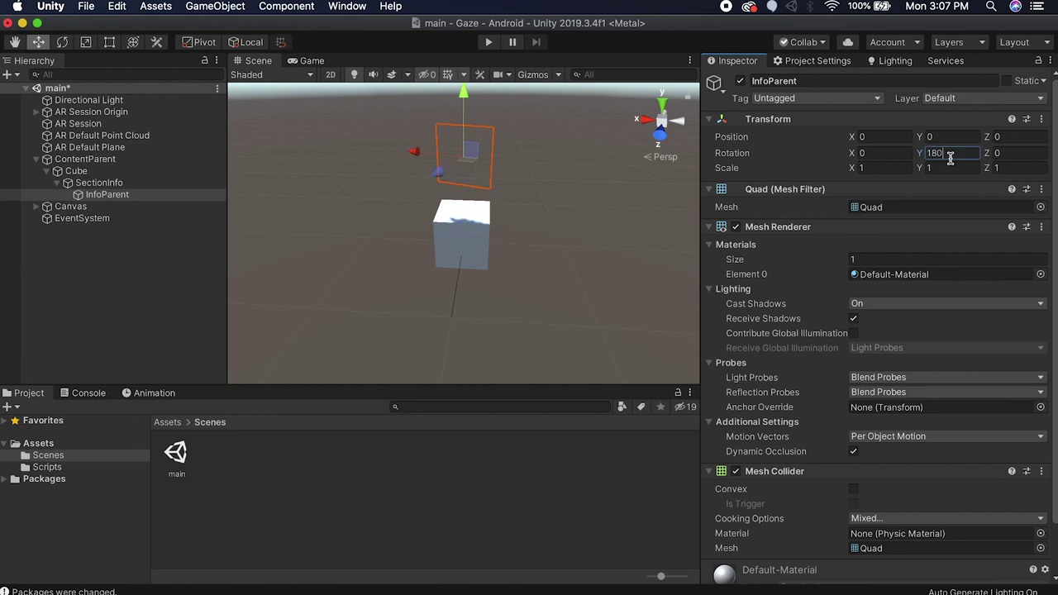
{"action": "left_click", "coordinate": [879, 166]}
{"action": "type", "text": "2"}
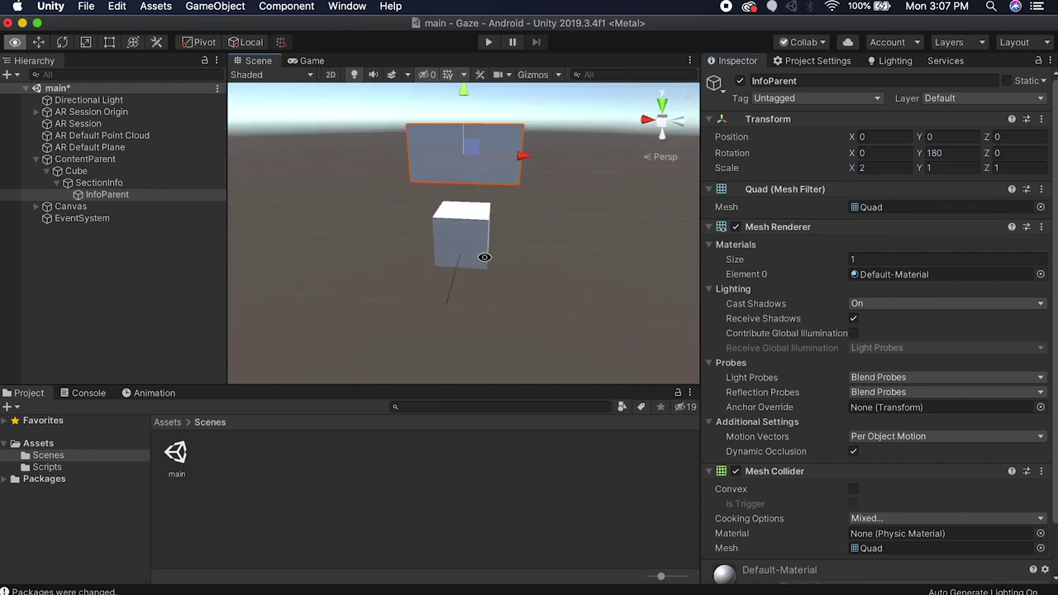
{"action": "left_click", "coordinate": [118, 293]}
{"action": "left_click", "coordinate": [85, 6]}
{"action": "mouse_move", "coordinate": [120, 6]}
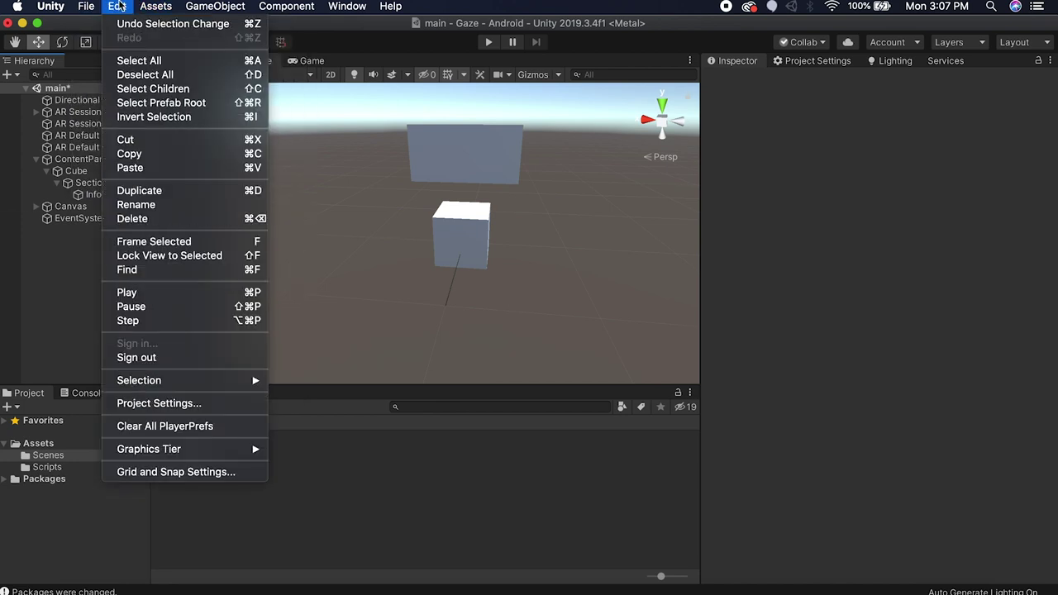
{"action": "left_click", "coordinate": [30, 307]}
- Create a new folder named Materials inside the Assets folder
{"action": "left_click", "coordinate": [38, 442]}
{"action": "right_click", "coordinate": [41, 443]}
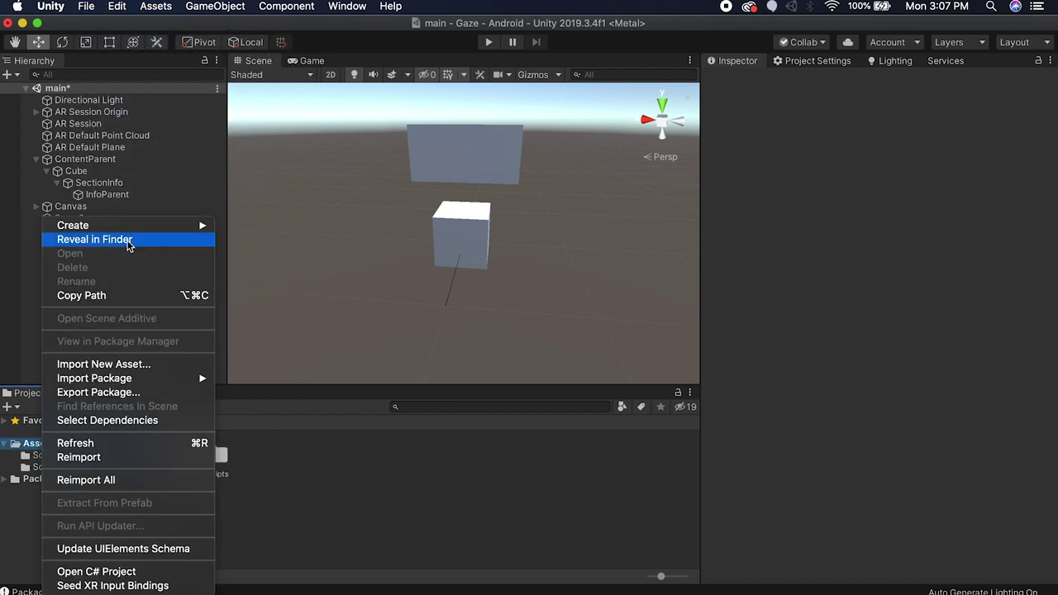
{"action": "mouse_move", "coordinate": [125, 226]}
{"action": "left_click", "coordinate": [285, 24]}
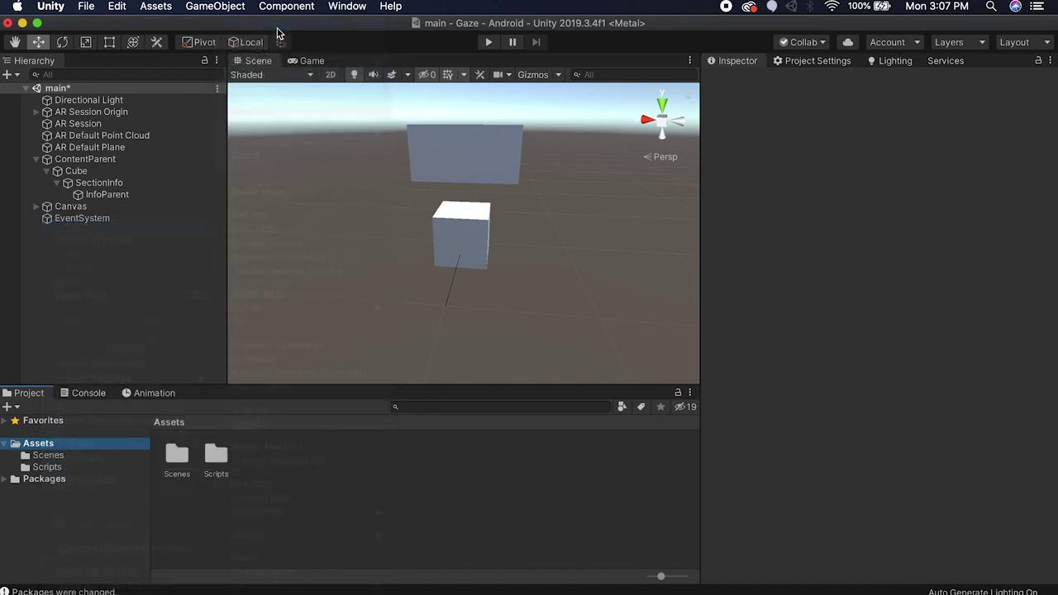
{"action": "type", "text": "Materials"}
{"action": "key", "text": "Return"}
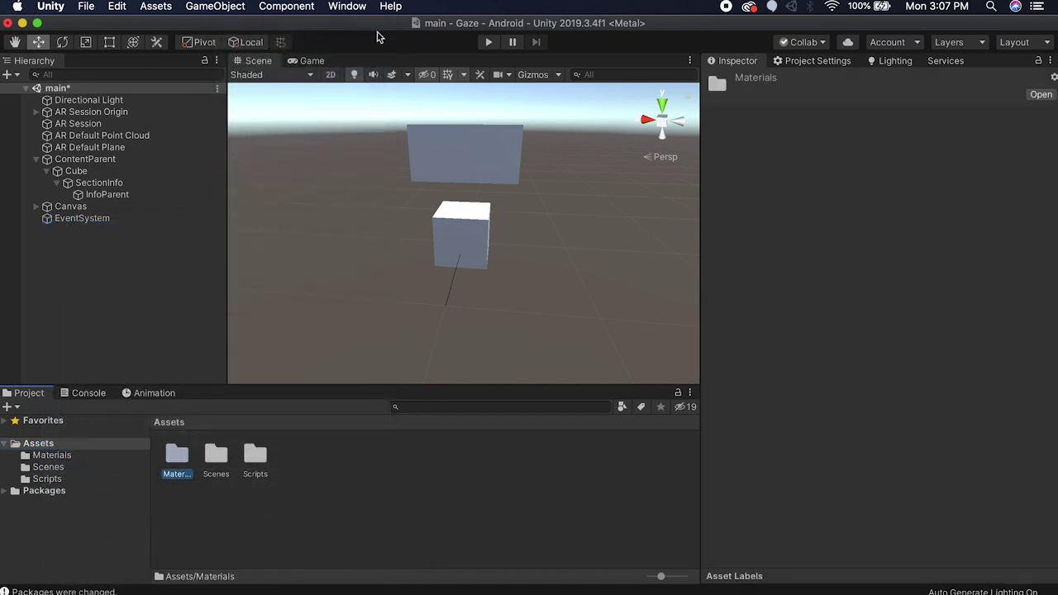
- Create a material named trans in the Materials folder and assign it to the InfoParent quad
{"action": "double_click", "coordinate": [198, 450]}
{"action": "right_click", "coordinate": [190, 450]}
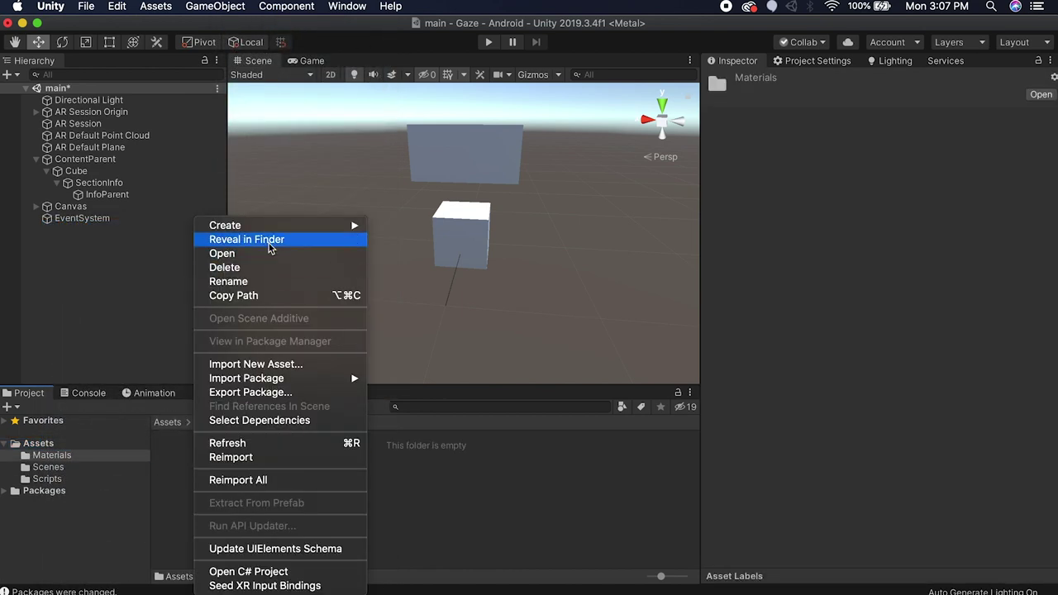
{"action": "mouse_move", "coordinate": [335, 225]}
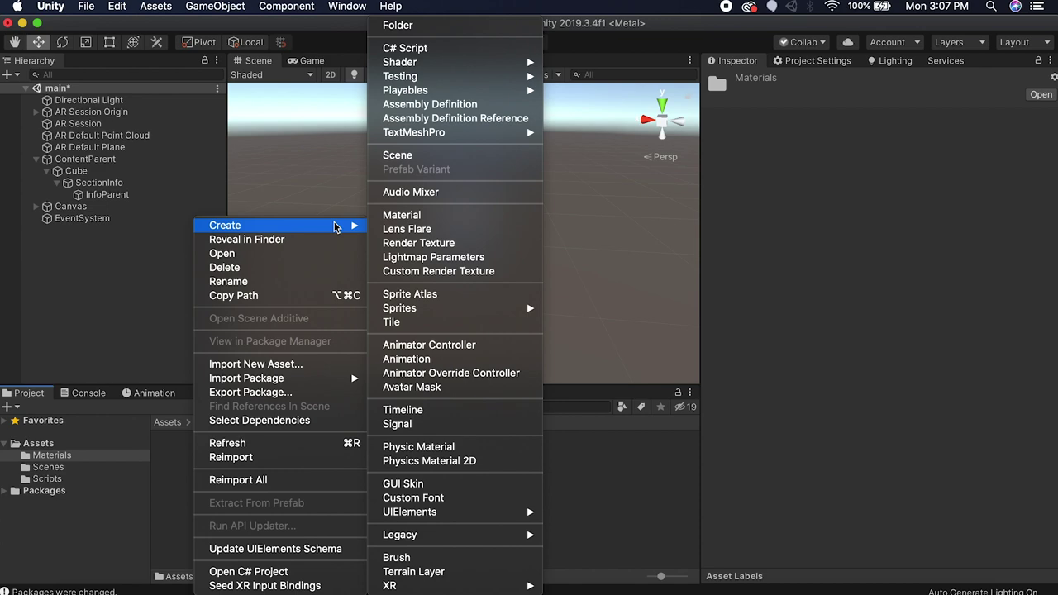
{"action": "left_click", "coordinate": [440, 217]}
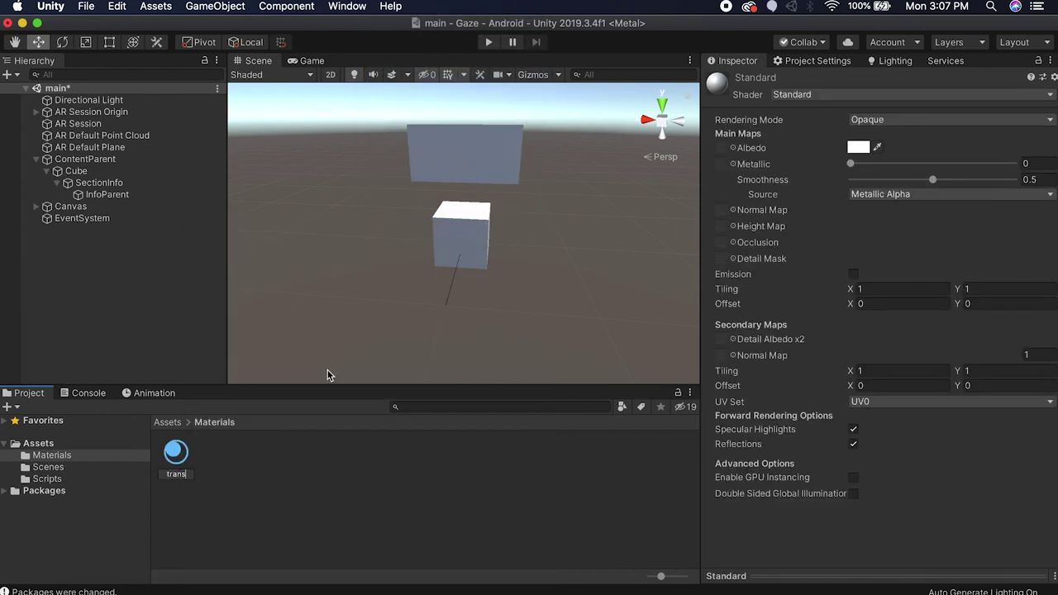
{"action": "key", "text": "Return"}
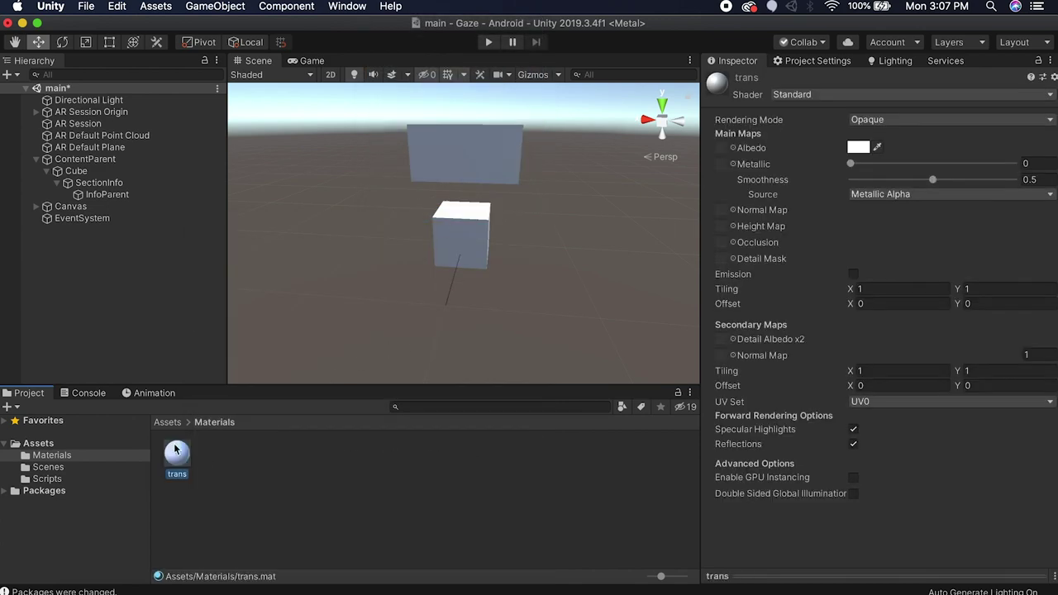
{"action": "left_click_drag", "start_coordinate": [120, 242], "coordinate": [107, 196]}
- Set the trans material's albedo colour to black with an alpha of 0.7
{"action": "scroll", "coordinate": [944, 395], "scroll_direction": "down", "scroll_amount": 3}
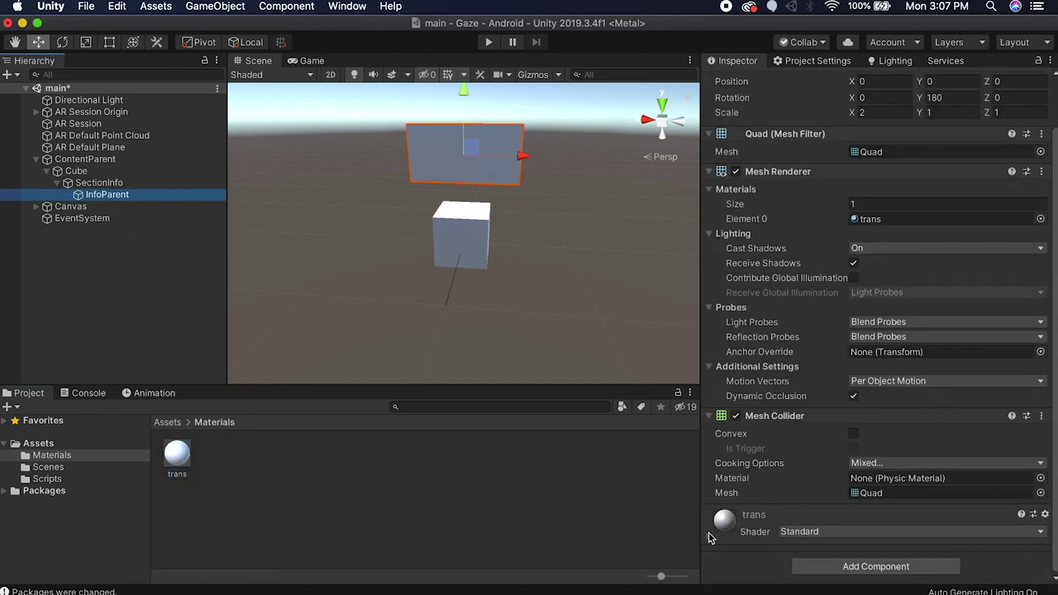
{"action": "left_click", "coordinate": [708, 537]}
{"action": "scroll", "coordinate": [826, 372], "scroll_direction": "down", "scroll_amount": 10}
{"action": "left_click", "coordinate": [858, 191]}
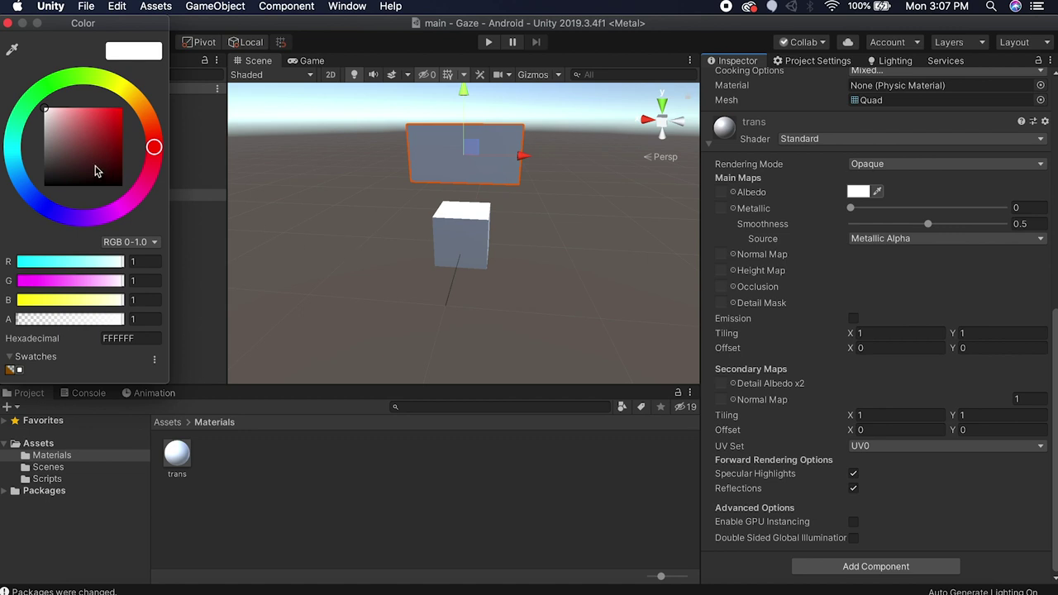
{"action": "left_click_drag", "start_coordinate": [105, 171], "coordinate": [44, 185]}
{"action": "left_click", "coordinate": [147, 319]}
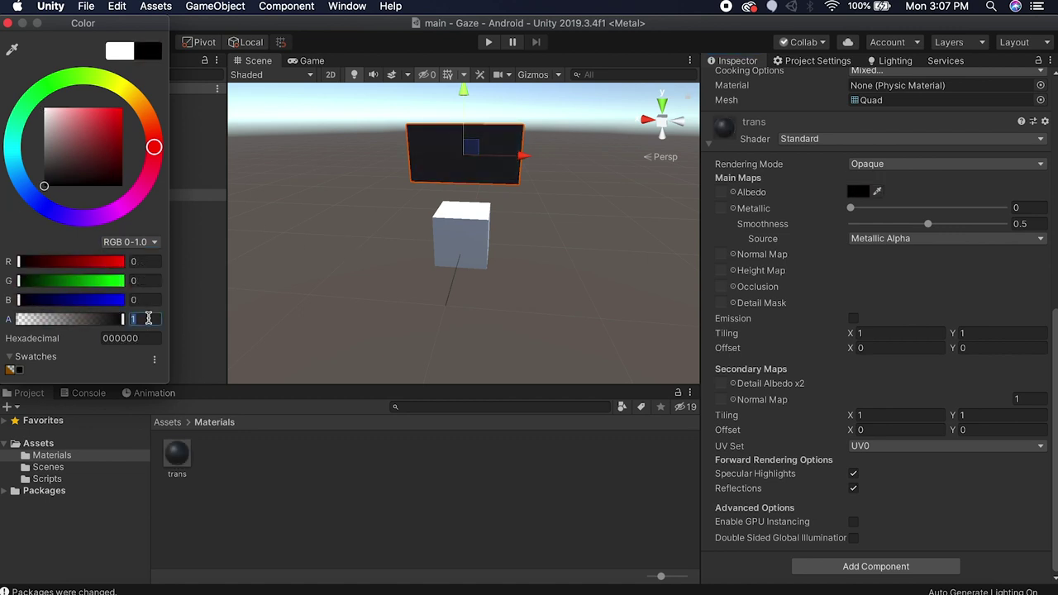
{"action": "type", "text": ".7"}
{"action": "left_click", "coordinate": [8, 24]}
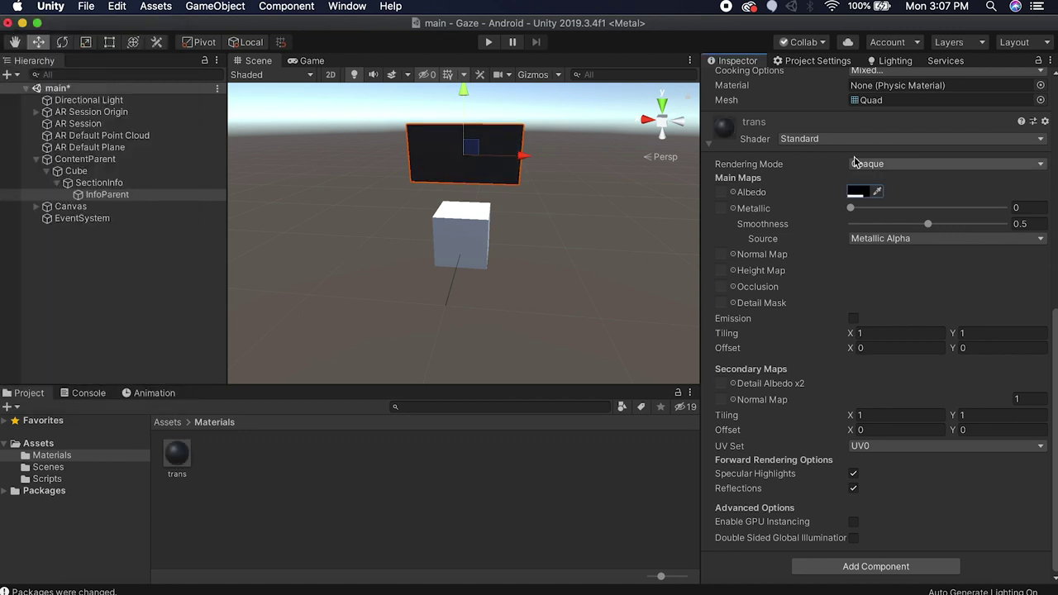
- Change the trans material's rendering mode from Opaque to one that makes the InfoParent panel see-through
{"action": "left_click", "coordinate": [912, 163]}
{"action": "left_click", "coordinate": [911, 202]}
{"action": "left_click_drag", "start_coordinate": [554, 272], "coordinate": [551, 225], "text": "alt"}
{"action": "left_click", "coordinate": [67, 348]}
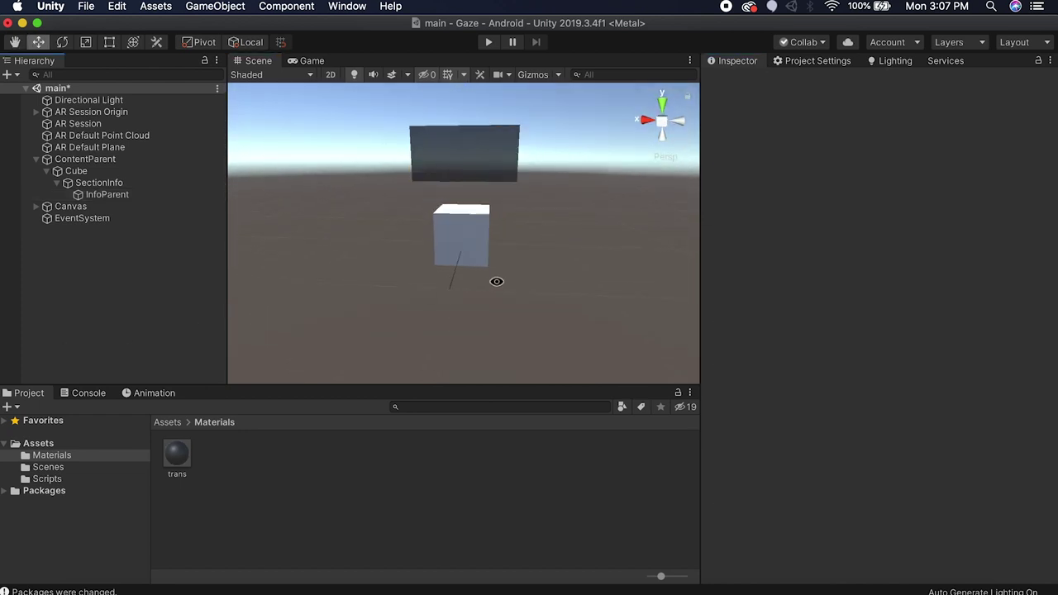
{"action": "left_click_drag", "start_coordinate": [495, 280], "coordinate": [499, 277], "text": "alt"}
- Add a 3D Cube as a child of InfoParent and lower it to a Y position of about -0.52
{"action": "left_click", "coordinate": [111, 195]}
{"action": "right_click", "coordinate": [111, 195]}
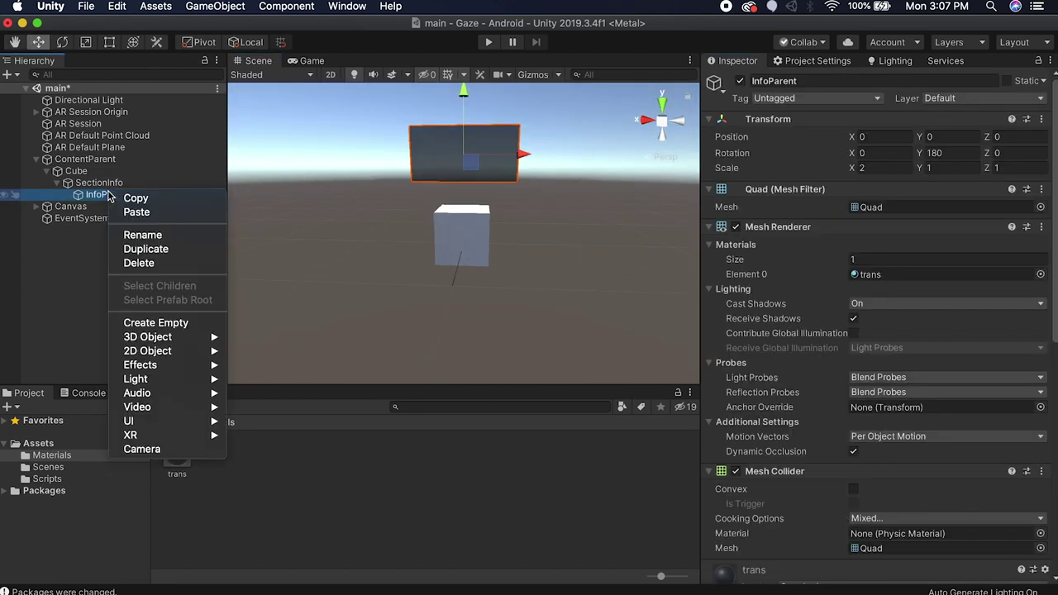
{"action": "mouse_move", "coordinate": [157, 340]}
{"action": "left_click", "coordinate": [260, 335]}
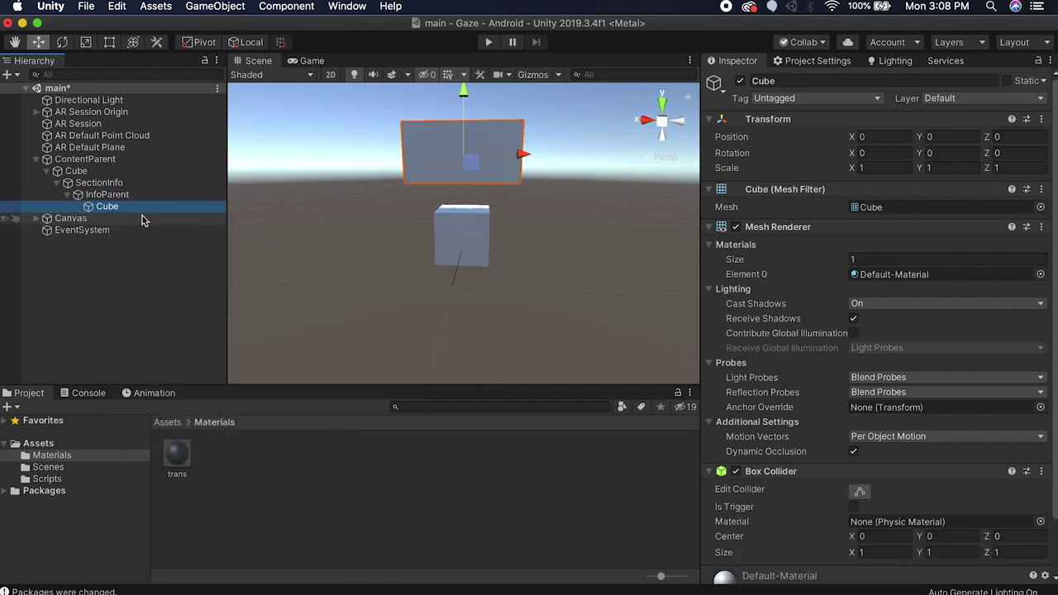
{"action": "left_click_drag", "start_coordinate": [465, 93], "coordinate": [466, 122]}
{"action": "left_click_drag", "start_coordinate": [572, 184], "coordinate": [350, 293], "text": "alt"}
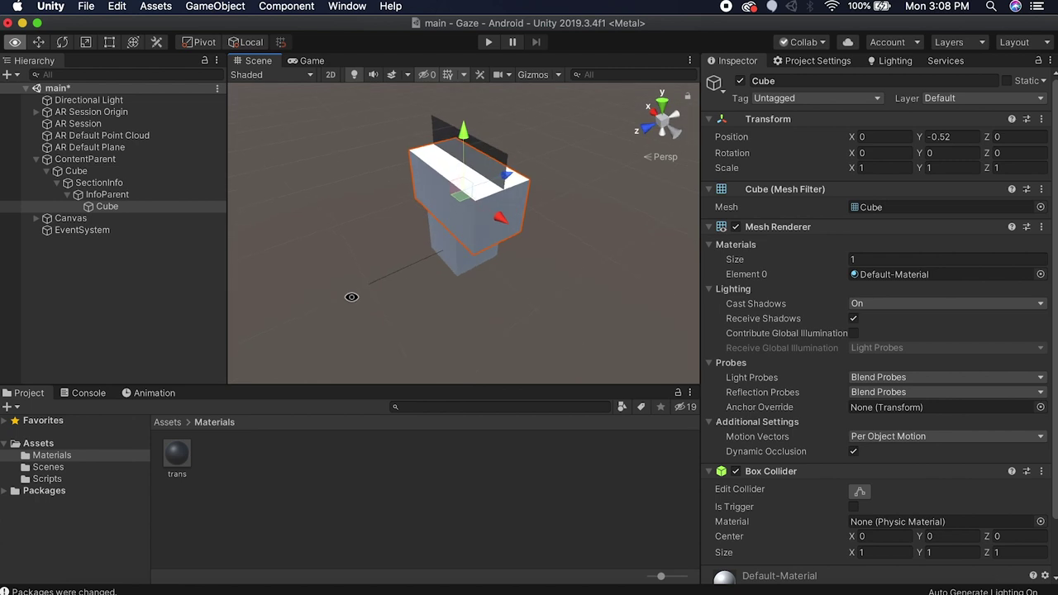
- Set the scale of the cube under InfoParent to 0.1 on the X, Y and Z axes
{"action": "left_click", "coordinate": [868, 168]}
{"action": "type", "text": "0.1"}
{"action": "key", "text": "Tab"}
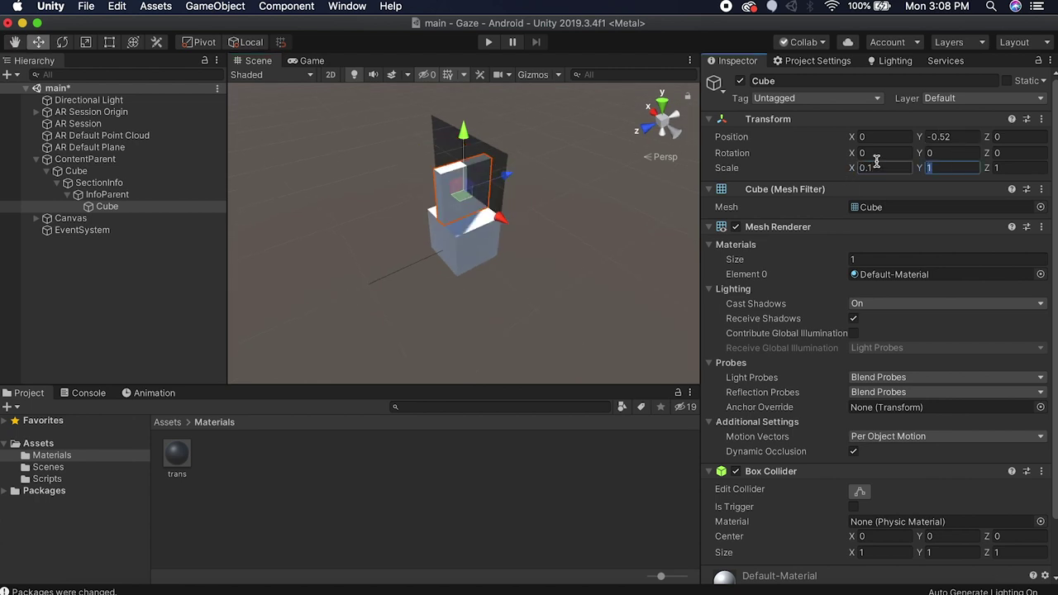
{"action": "type", "text": "0.1"}
{"action": "key", "text": "Tab"}
{"action": "type", "text": "0.1"}
{"action": "left_click_drag", "start_coordinate": [570, 199], "coordinate": [388, 145], "text": "alt"}
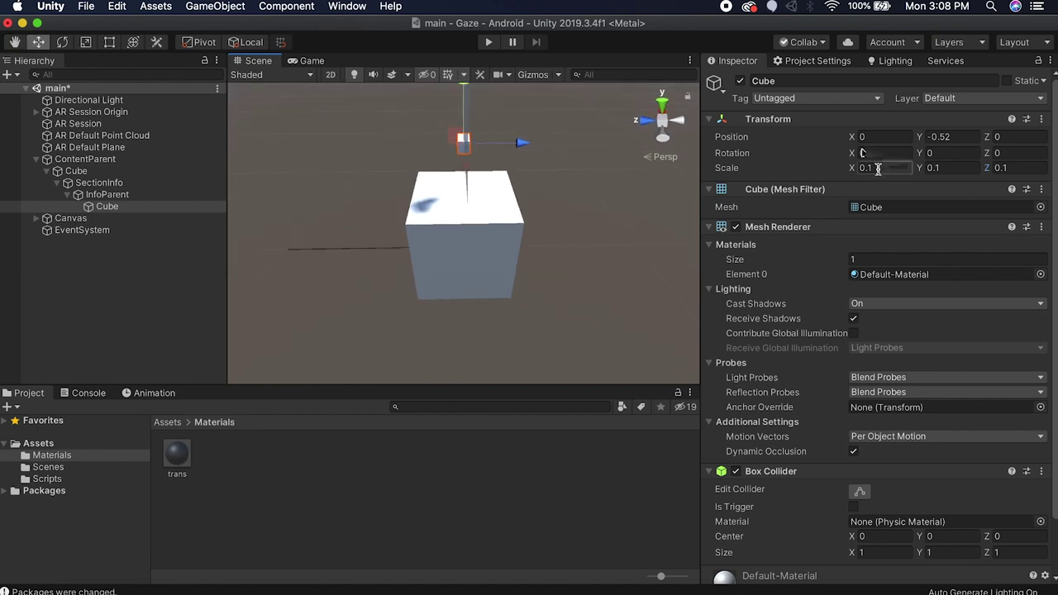
- Set the scale of the cube under InfoParent to 0.05 on all three axes
{"action": "left_click", "coordinate": [870, 168]}
{"action": "type", "text": "0.05"}
{"action": "key", "text": "Return"}
{"action": "key", "text": "super+c"}
{"action": "left_click", "coordinate": [953, 163]}
{"action": "key", "text": "super+v"}
{"action": "left_click", "coordinate": [999, 163]}
{"action": "key", "text": "super+v"}
{"action": "left_click_drag", "start_coordinate": [628, 173], "coordinate": [897, 180], "text": "alt"}
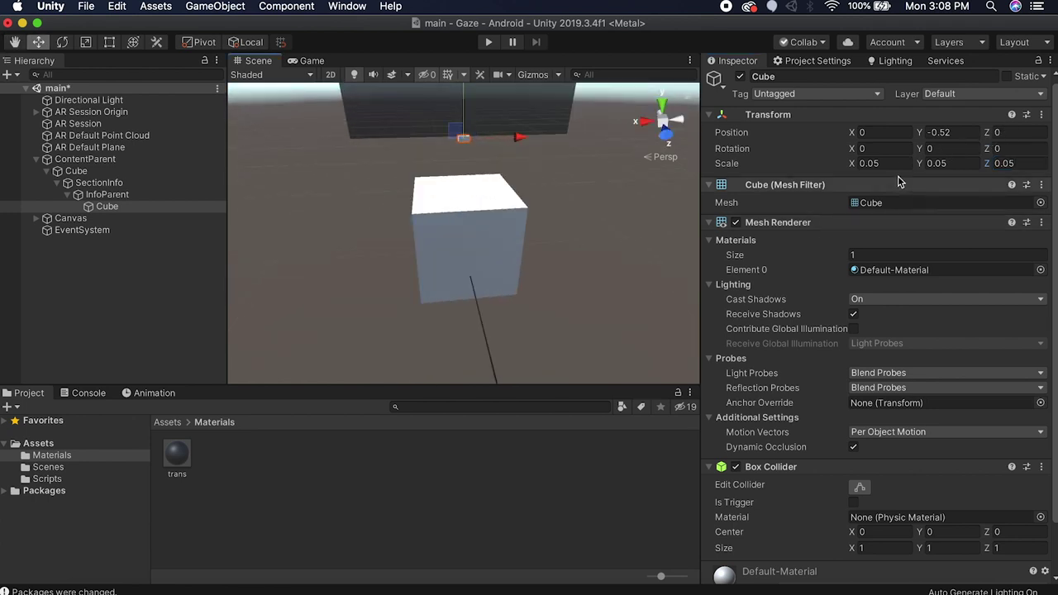
- Stretch the small cube into a post with a Y scale of 0.5 and lower it to a Y position of about -0.758
{"action": "left_click", "coordinate": [920, 163]}
{"action": "type", "text": "0.7"}
{"action": "left_click_drag", "start_coordinate": [939, 165], "coordinate": [934, 165]}
{"action": "left_click_drag", "start_coordinate": [663, 212], "coordinate": [516, 145], "text": "alt"}
{"action": "left_click_drag", "start_coordinate": [467, 106], "coordinate": [467, 122]}
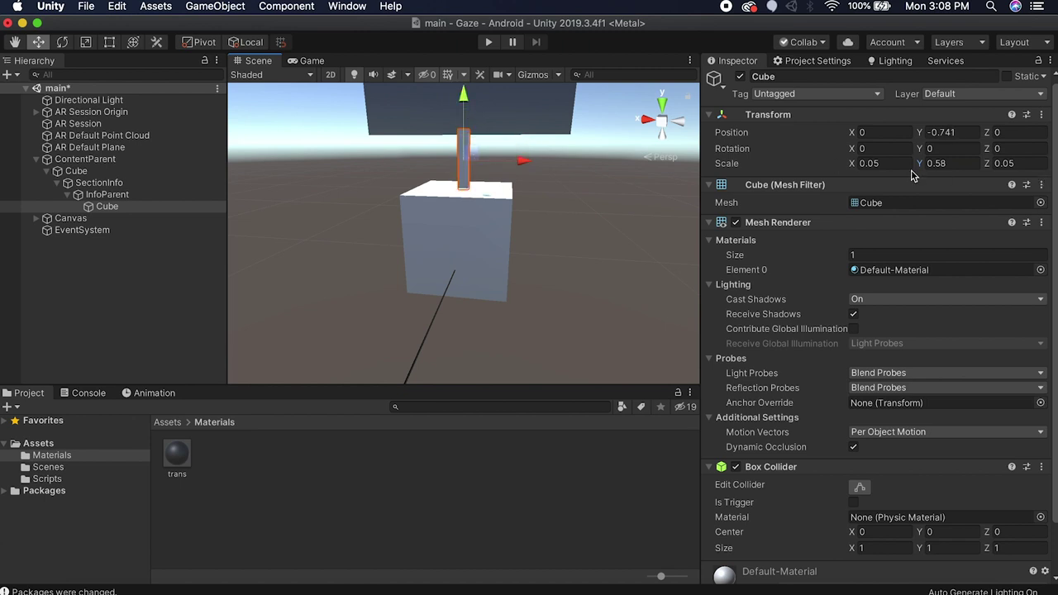
{"action": "left_click", "coordinate": [939, 166]}
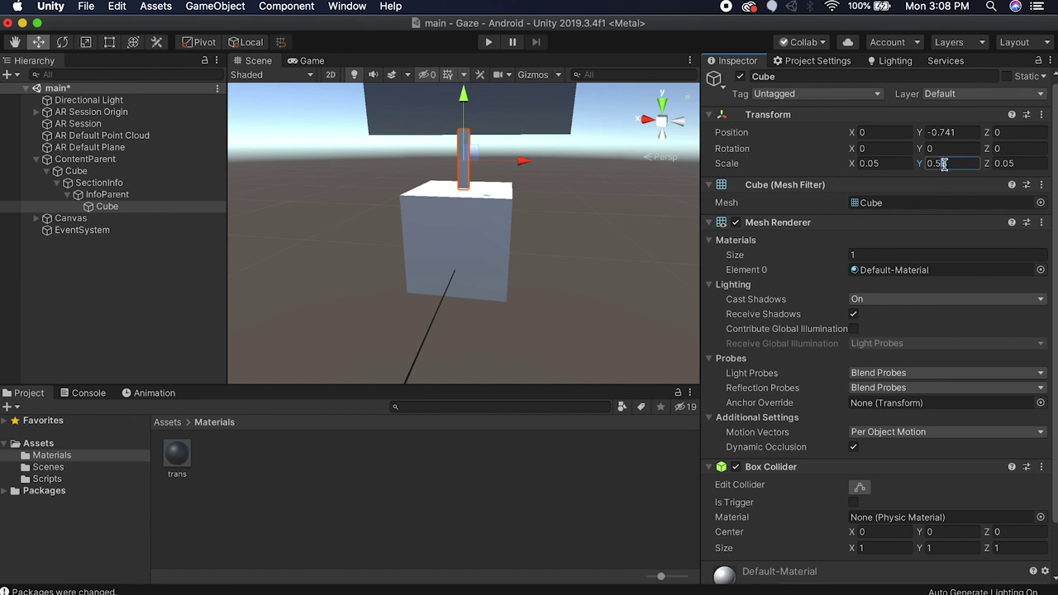
{"action": "key", "text": "BackSpace"}
{"action": "left_click_drag", "start_coordinate": [520, 185], "coordinate": [574, 161], "text": "alt"}
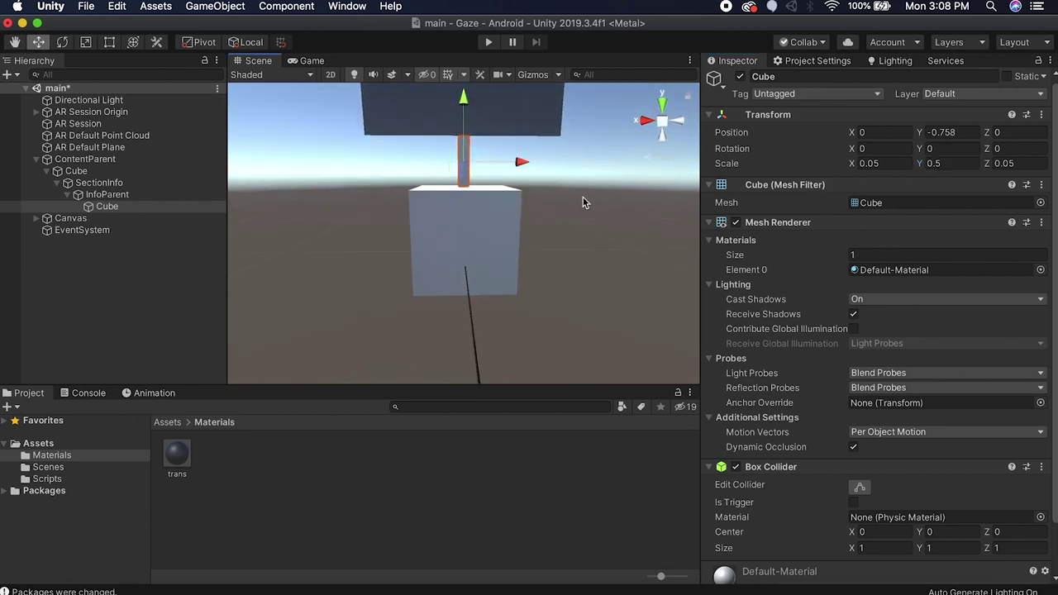
- Assign the trans material to the post cube under InfoParent
{"action": "left_click", "coordinate": [168, 306]}
{"action": "scroll", "coordinate": [566, 239], "scroll_direction": "down", "scroll_amount": 3}
{"action": "left_click_drag", "start_coordinate": [567, 239], "coordinate": [476, 266], "text": "alt"}
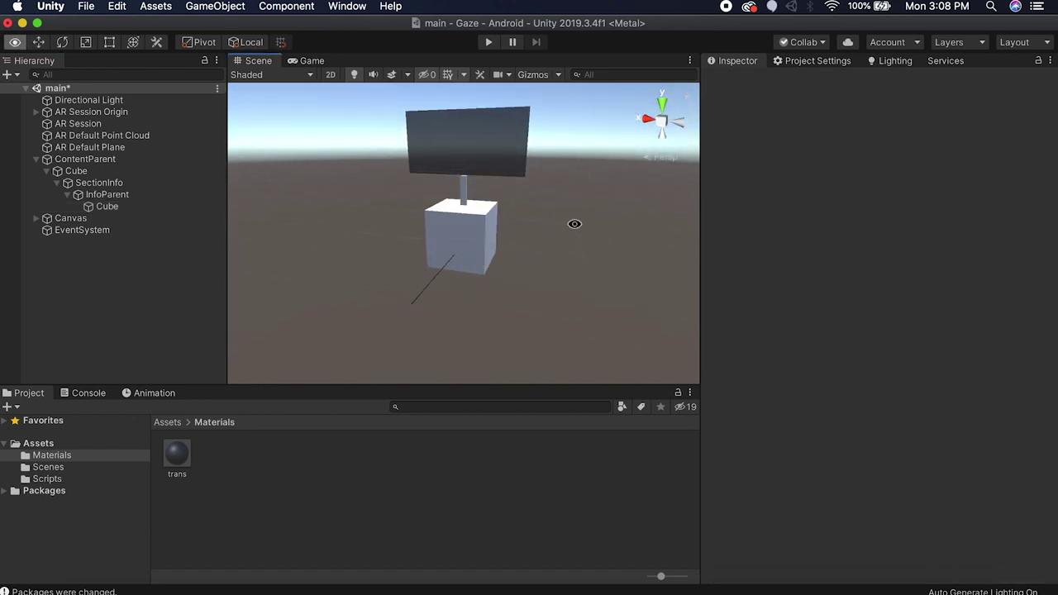
{"action": "left_click_drag", "start_coordinate": [574, 223], "coordinate": [458, 344], "text": "alt"}
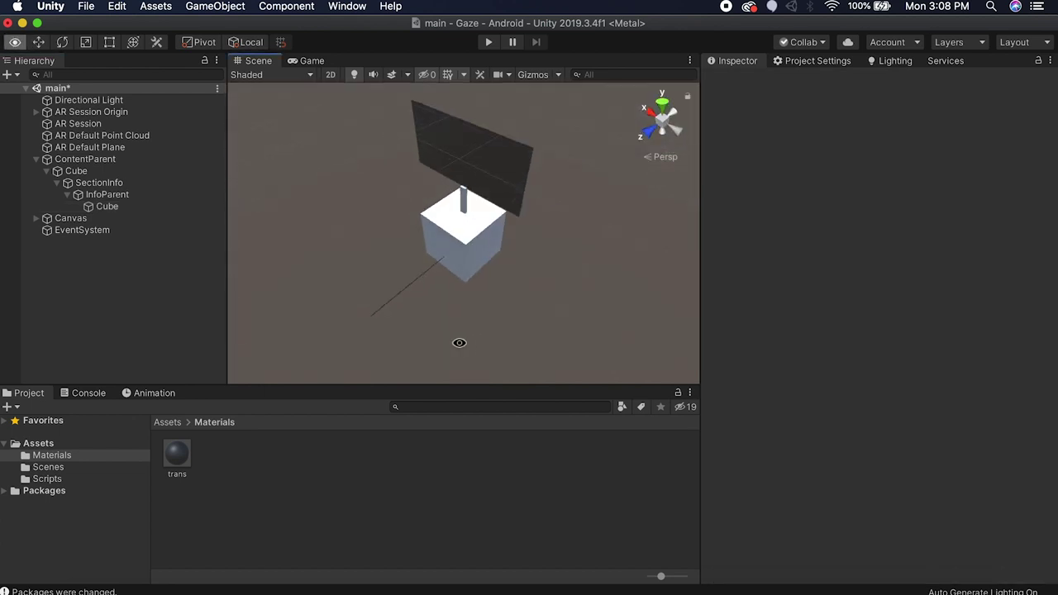
{"action": "left_click", "coordinate": [107, 206]}
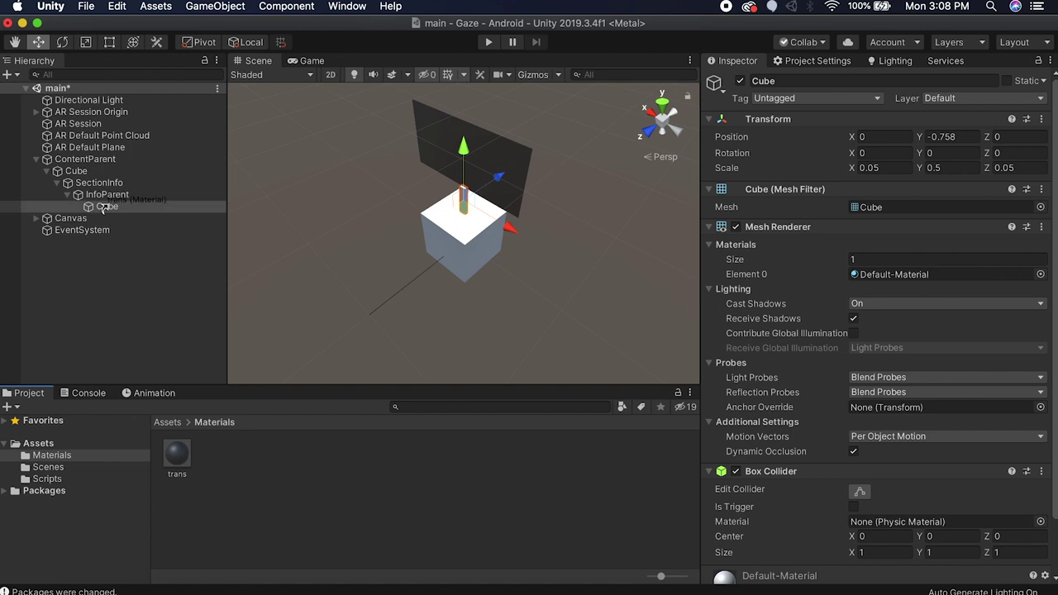
{"action": "left_click", "coordinate": [331, 265]}
{"action": "left_click_drag", "start_coordinate": [331, 258], "coordinate": [432, 383], "text": "alt"}
{"action": "scroll", "coordinate": [530, 216], "scroll_direction": "up", "scroll_amount": 3}
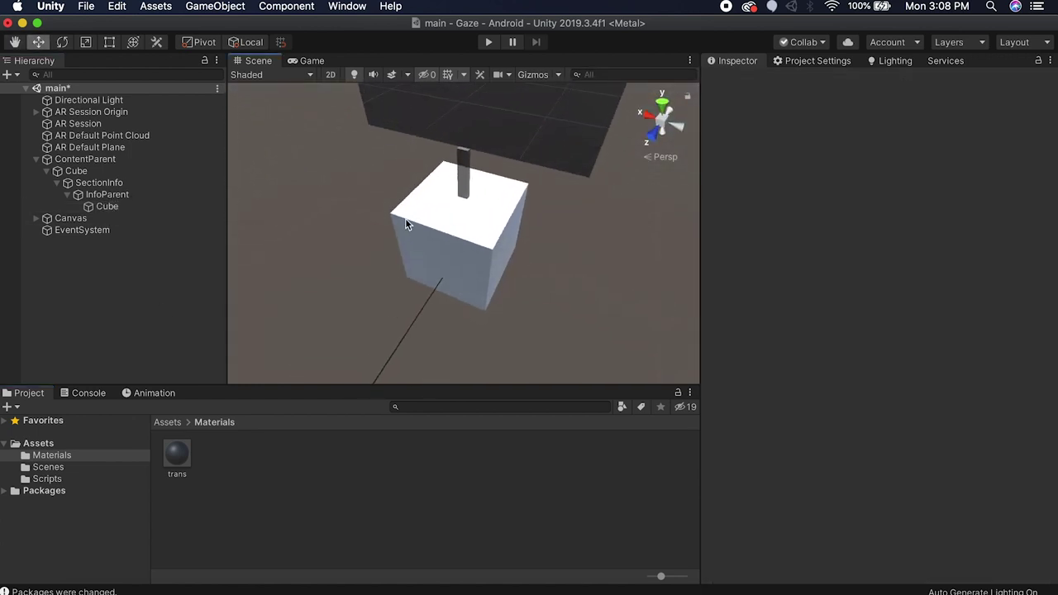
- Add a 3D TextMeshPro text as a child of InfoParent and import the TMP Essentials resources
{"action": "left_click", "coordinate": [110, 198]}
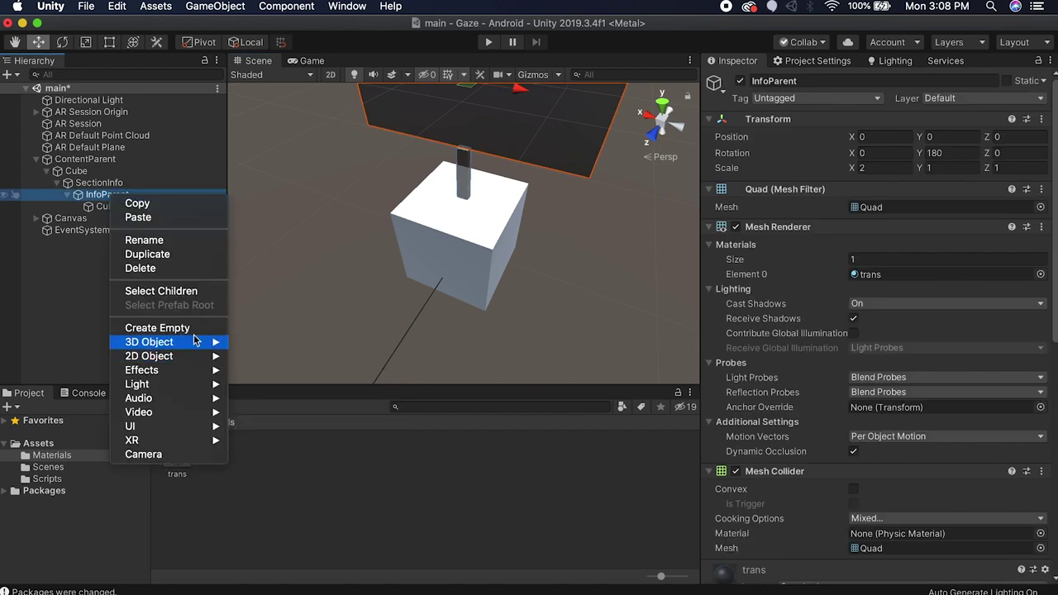
{"action": "mouse_move", "coordinate": [199, 341]}
{"action": "left_click", "coordinate": [289, 426]}
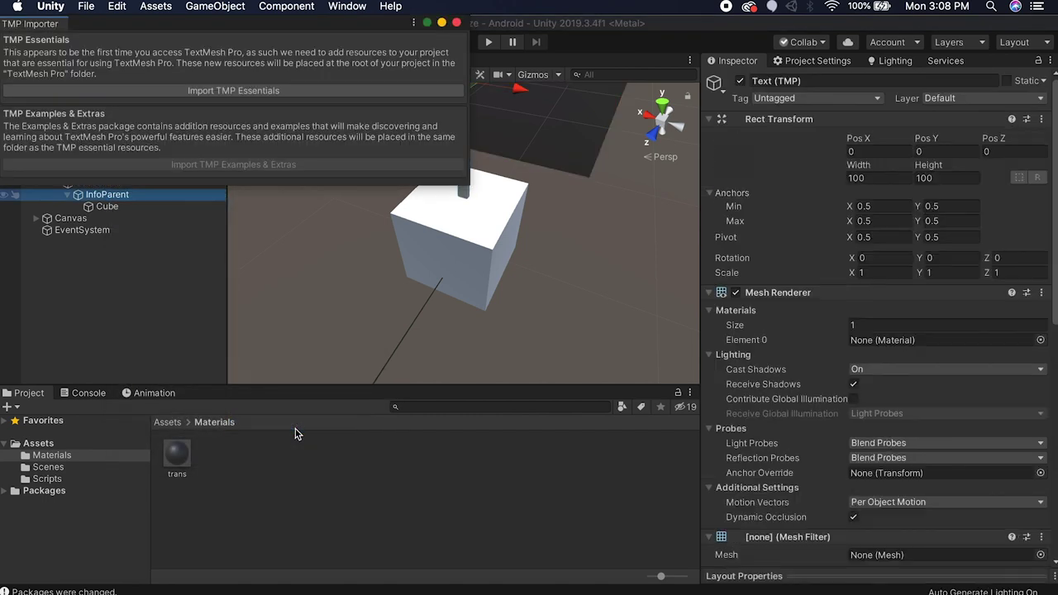
{"action": "left_click", "coordinate": [266, 93]}
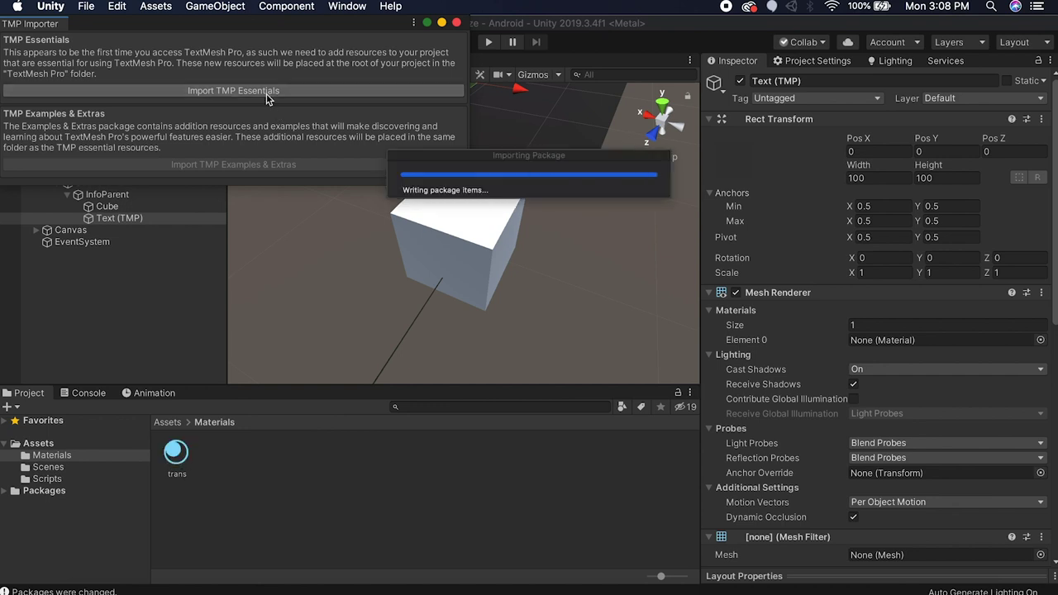
{"action": "left_click", "coordinate": [456, 22]}
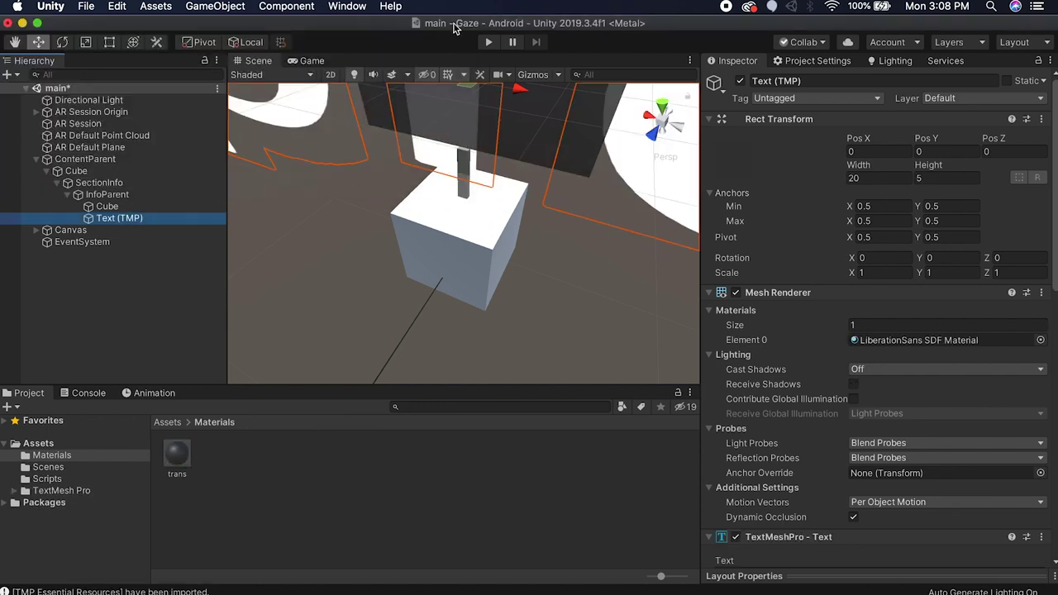
- Set the Y scale of the Text (TMP) object under InfoParent to 2
{"action": "left_click", "coordinate": [135, 329]}
{"action": "scroll", "coordinate": [403, 213], "scroll_direction": "down", "scroll_amount": 5}
{"action": "left_click_drag", "start_coordinate": [404, 217], "coordinate": [515, 184], "text": "alt"}
{"action": "scroll", "coordinate": [515, 187], "scroll_direction": "down", "scroll_amount": 10}
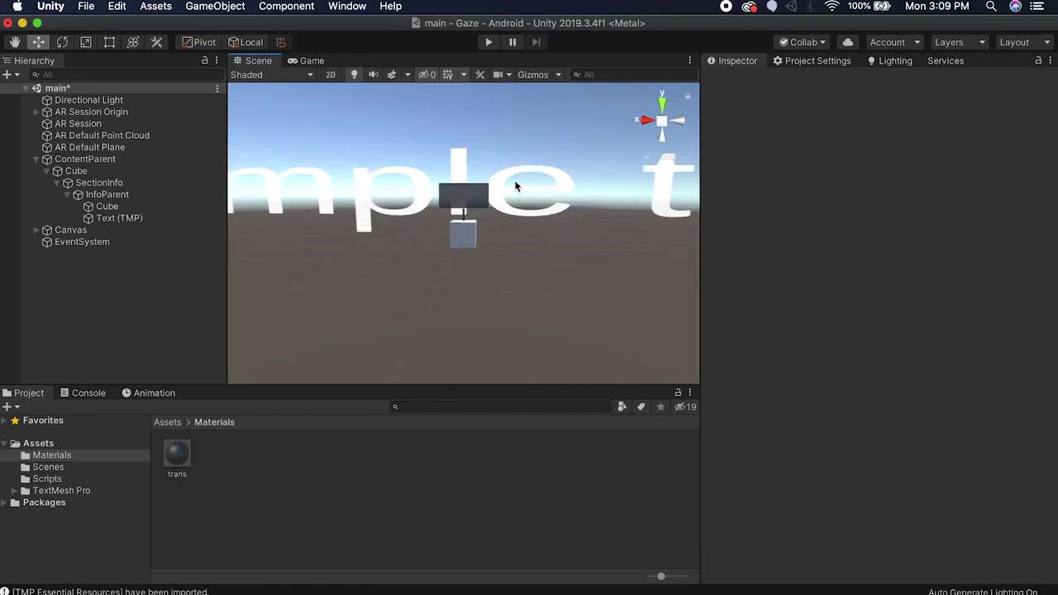
{"action": "left_click", "coordinate": [107, 194]}
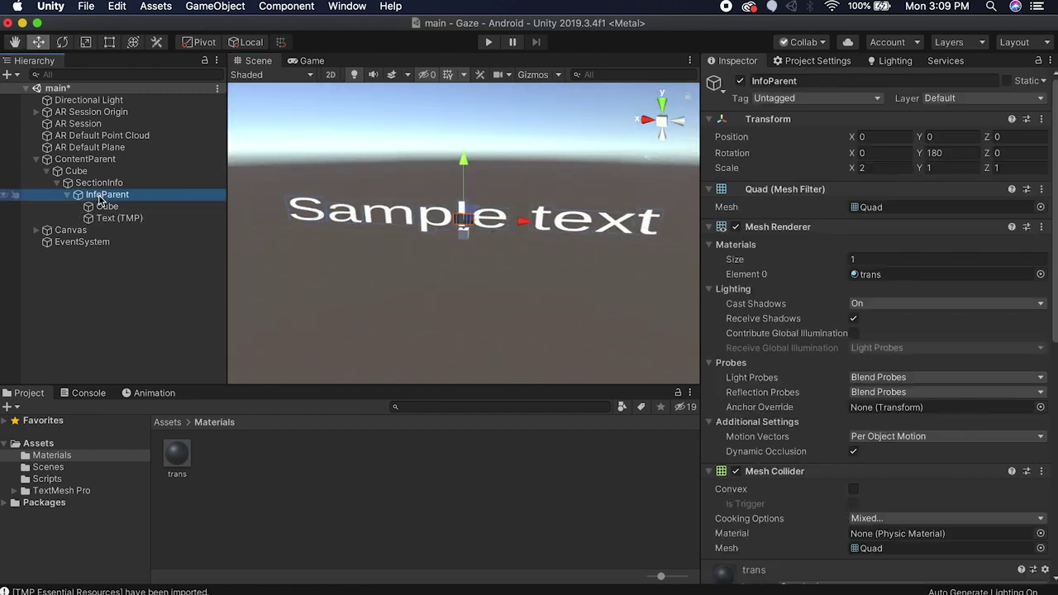
{"action": "left_click", "coordinate": [117, 219]}
{"action": "left_click", "coordinate": [947, 273]}
{"action": "type", "text": "2"}
{"action": "left_click_drag", "start_coordinate": [539, 251], "coordinate": [527, 191], "text": "alt"}
- Show the scene gizmos and shrink the text box to a width of 0.87 and a height of 0.33 to fit the panel
{"action": "left_click", "coordinate": [533, 75]}
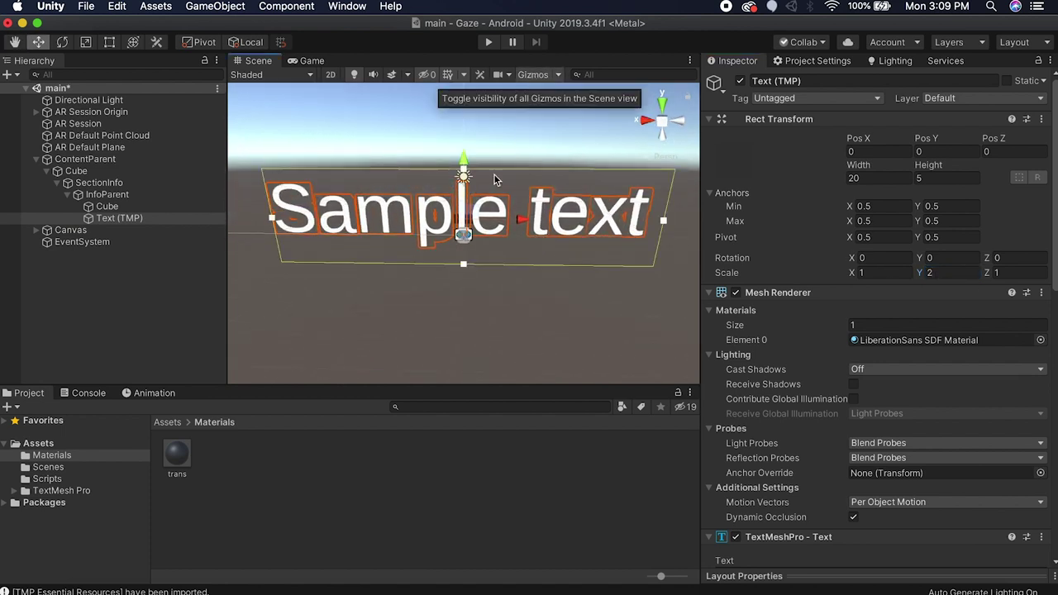
{"action": "left_click_drag", "start_coordinate": [857, 166], "coordinate": [196, 203]}
{"action": "left_click", "coordinate": [154, 216]}
{"action": "middle_click_drag", "start_coordinate": [483, 289], "coordinate": [494, 237]}
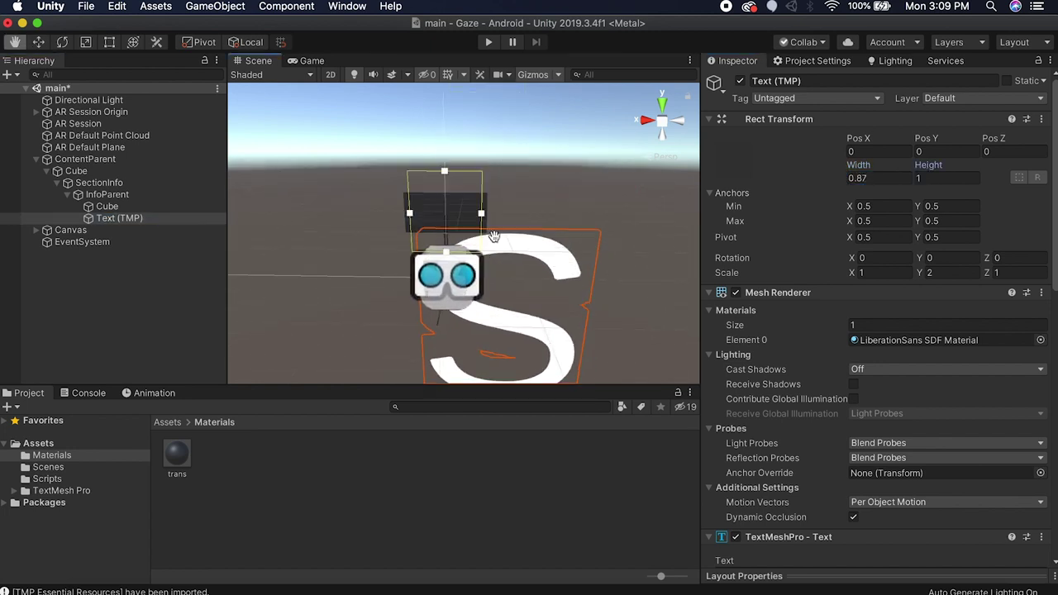
{"action": "scroll", "coordinate": [494, 237], "scroll_direction": "down", "scroll_amount": 2}
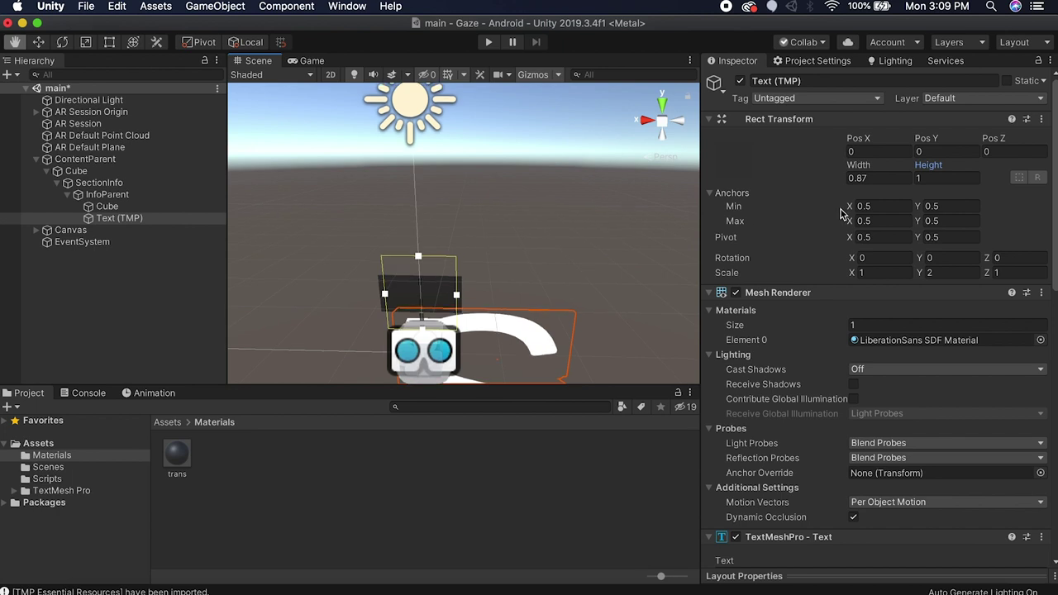
{"action": "left_click_drag", "start_coordinate": [926, 168], "coordinate": [919, 169]}
{"action": "scroll", "coordinate": [609, 232], "scroll_direction": "up", "scroll_amount": 4}
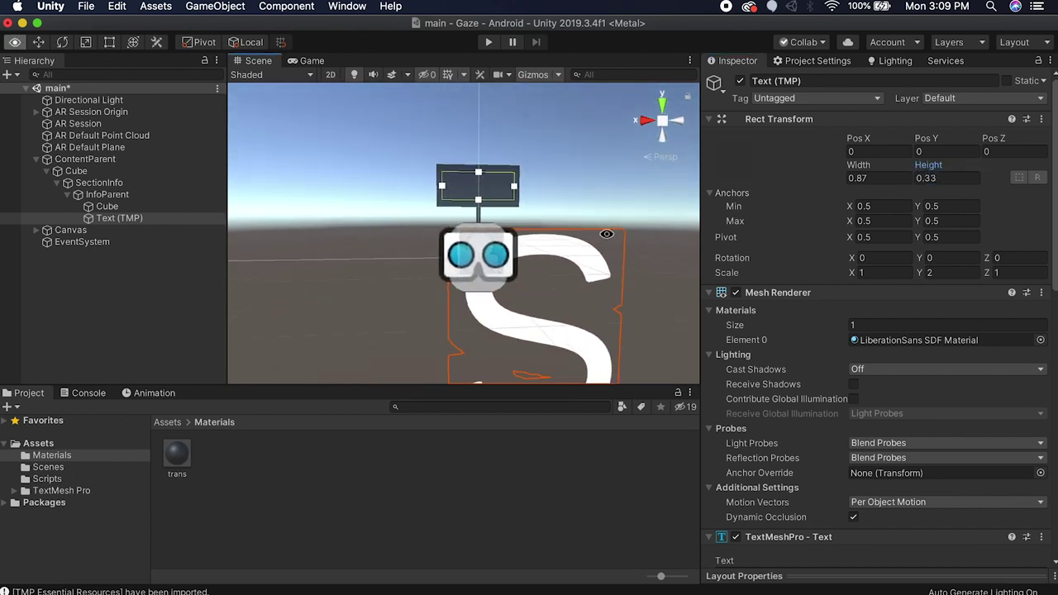
- Align the sample text to the horizontal centre and vertical middle, and enable Auto Size for its font
{"action": "scroll", "coordinate": [826, 372], "scroll_direction": "down", "scroll_amount": 4}
{"action": "scroll", "coordinate": [870, 398], "scroll_direction": "down", "scroll_amount": 5}
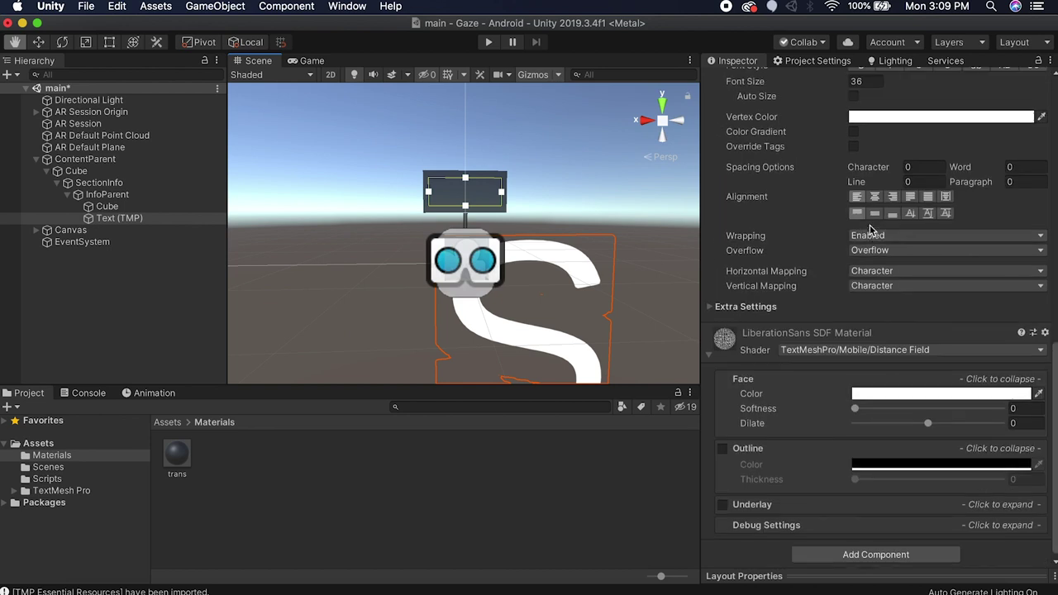
{"action": "scroll", "coordinate": [902, 399], "scroll_direction": "up", "scroll_amount": 2}
{"action": "left_click", "coordinate": [877, 361]}
{"action": "left_click", "coordinate": [874, 378]}
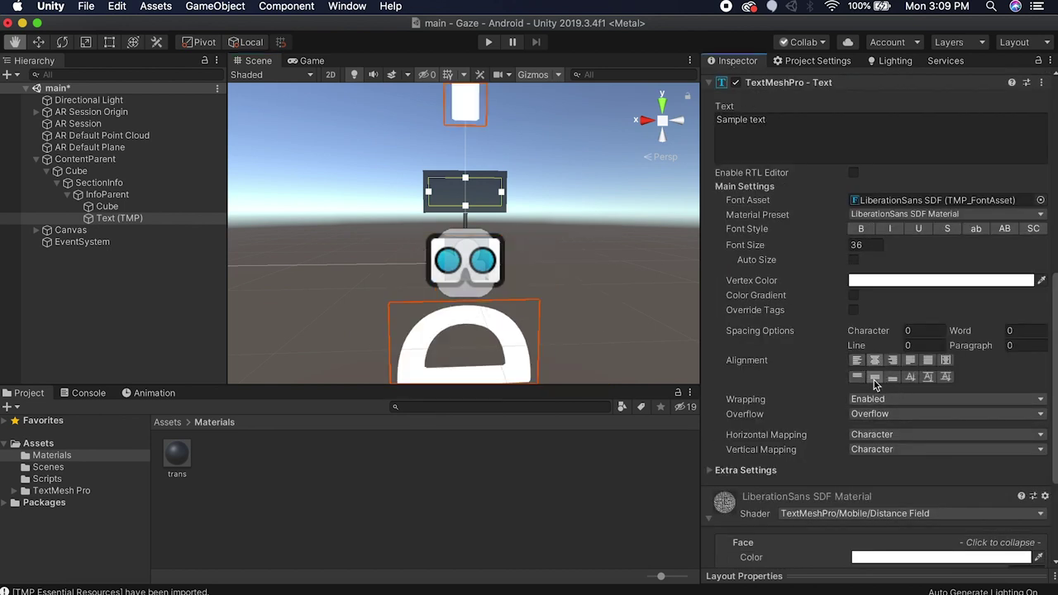
{"action": "left_click", "coordinate": [853, 260]}
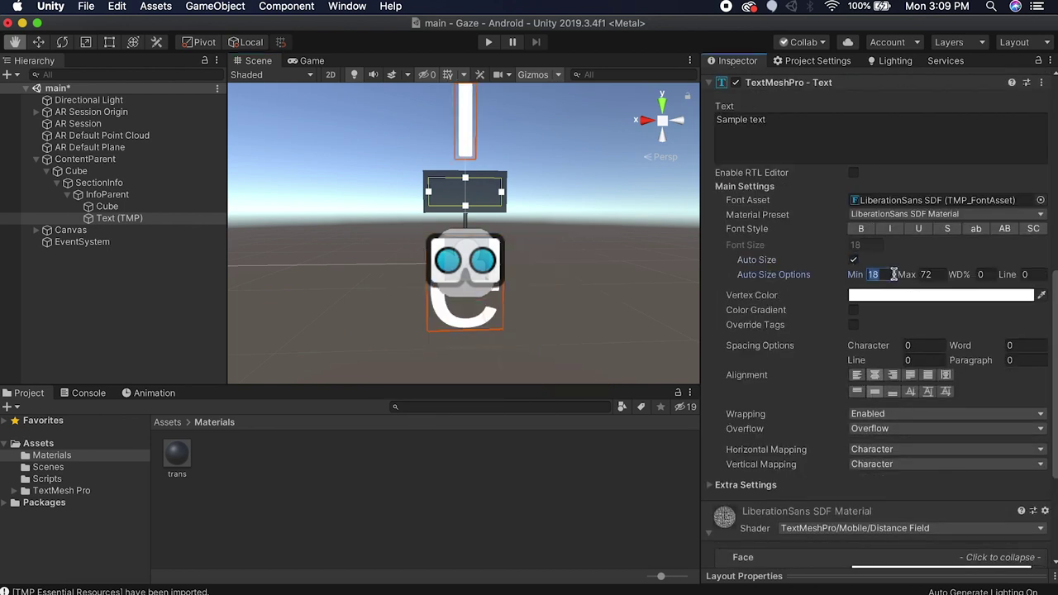
- Set the Auto Size range of the sample text to a minimum of 0 and a maximum of 1000
{"action": "type", "text": "0"}
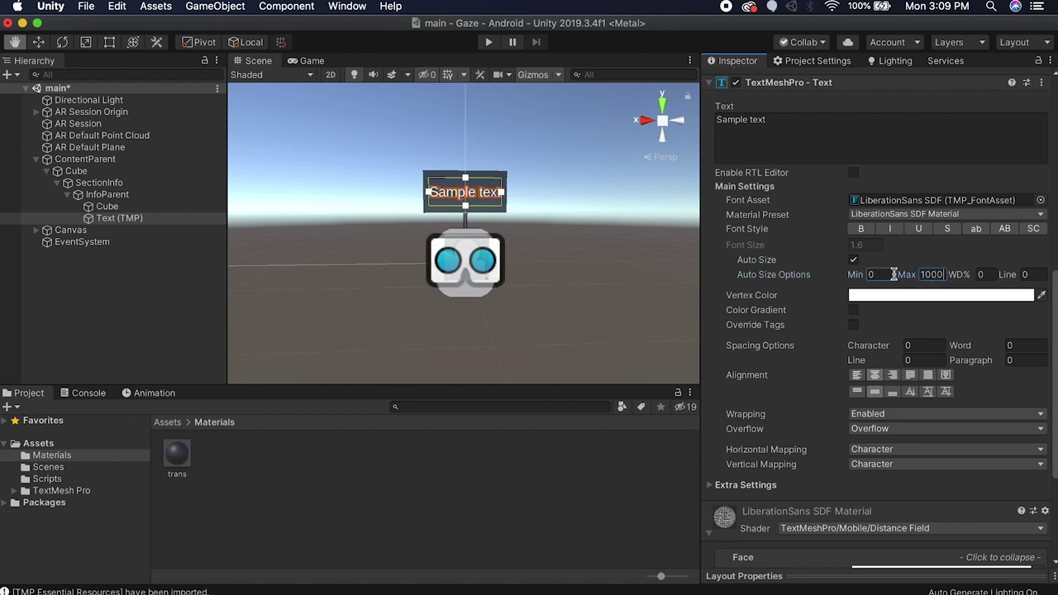
{"action": "left_click", "coordinate": [191, 338]}
{"action": "left_click_drag", "start_coordinate": [450, 265], "coordinate": [427, 290], "text": "alt"}
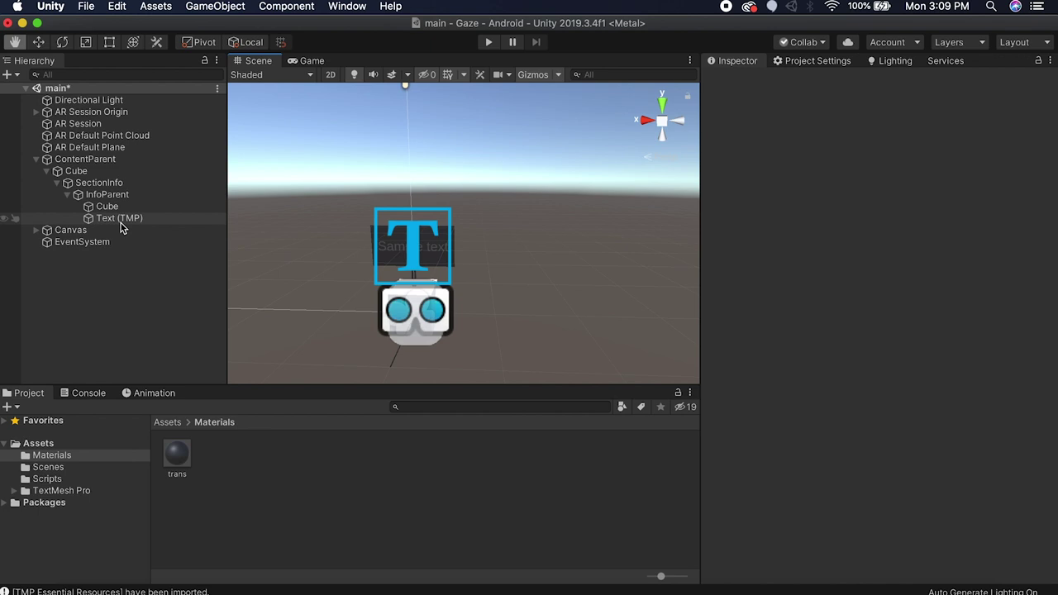
- Replace the sample text of the Text (TMP) object with "Here is some info."
{"action": "double_click", "coordinate": [120, 218]}
{"action": "mouse_move", "coordinate": [486, 224]}
{"action": "left_mouse_down", "text": "alt"}
{"action": "mouse_move", "coordinate": [498, 196]}
{"action": "mouse_move", "coordinate": [477, 219]}
{"action": "left_mouse_up", "text": "alt"}
{"action": "double_click", "coordinate": [118, 219]}
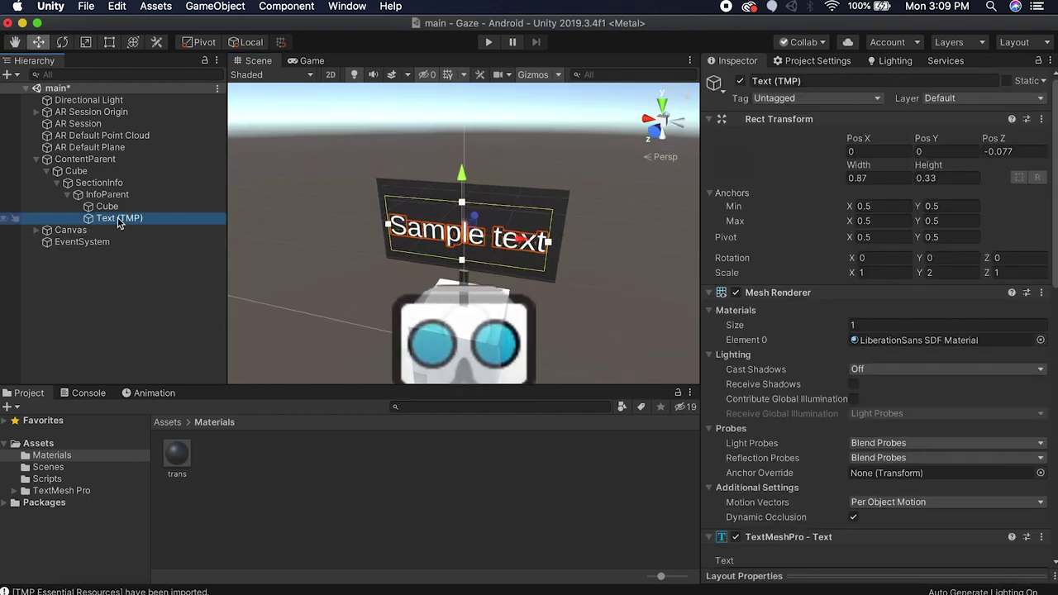
{"action": "scroll", "coordinate": [837, 408], "scroll_direction": "down", "scroll_amount": 10}
{"action": "scroll", "coordinate": [826, 397], "scroll_direction": "up", "scroll_amount": 10}
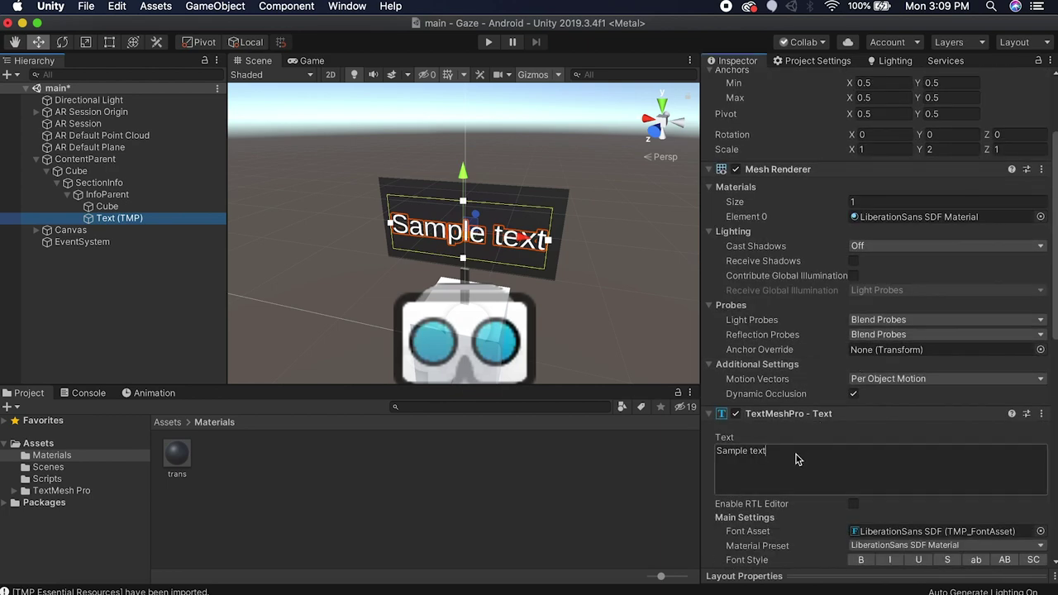
{"action": "left_click_drag", "start_coordinate": [793, 451], "coordinate": [660, 439]}
{"action": "type", "text": "Here"}
{"action": "key", "text": "BackSpace"}
{"action": "key", "text": "BackSpace"}
{"action": "key", "text": "BackSpace"}
{"action": "key", "text": "BackSpace"}
{"action": "type", "text": "Here is some info."}
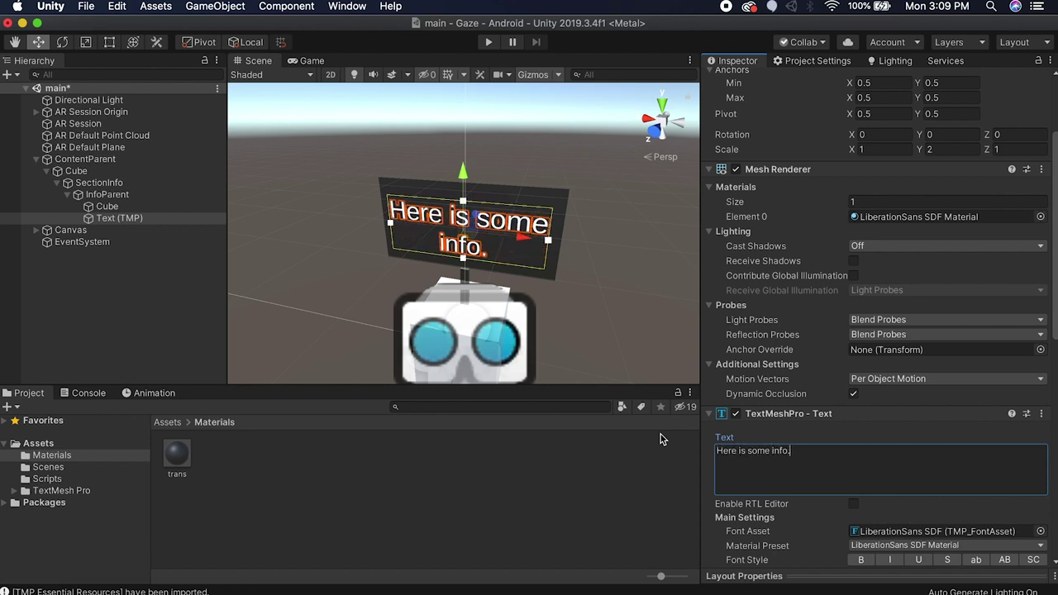
- Hide the gizmos in the scene view to see the panel text unobstructed
{"action": "left_click", "coordinate": [165, 328]}
{"action": "left_click_drag", "start_coordinate": [465, 242], "coordinate": [551, 194], "text": "alt"}
{"action": "scroll", "coordinate": [550, 195], "scroll_direction": "down", "scroll_amount": 4}
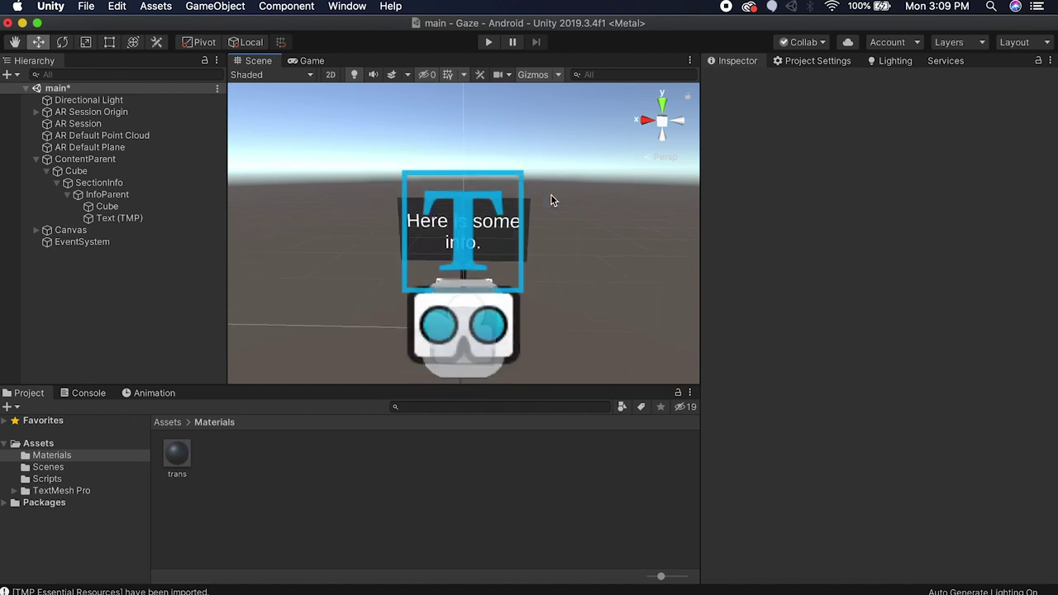
{"action": "left_click_drag", "start_coordinate": [565, 247], "coordinate": [576, 215], "text": "alt"}
{"action": "left_click", "coordinate": [534, 76]}
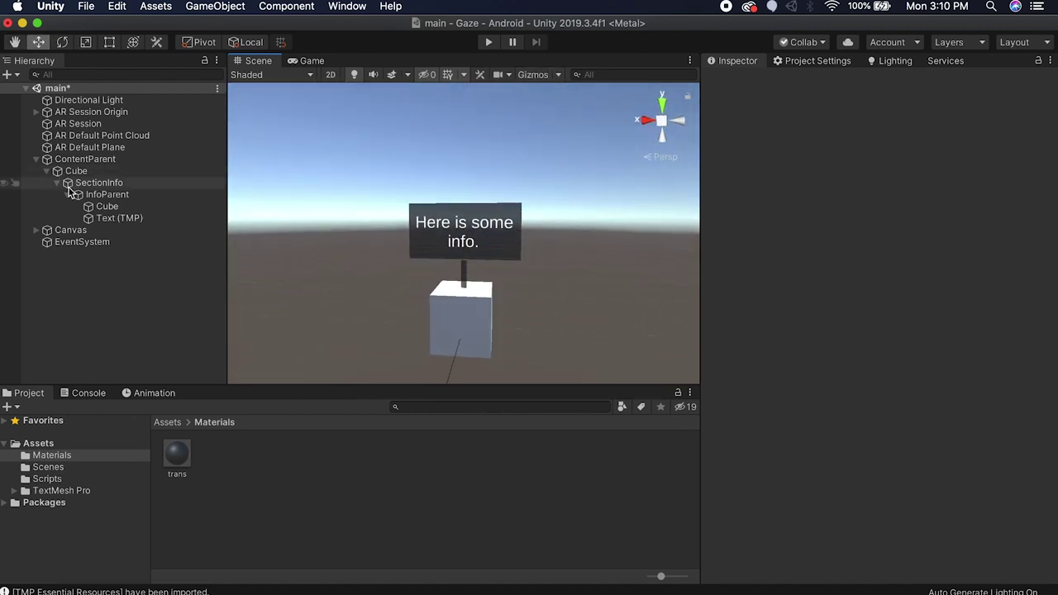
- Try scaling SectionInfo along Y to test how the info panel collapses
{"action": "left_click", "coordinate": [68, 194]}
{"action": "left_click", "coordinate": [95, 183]}
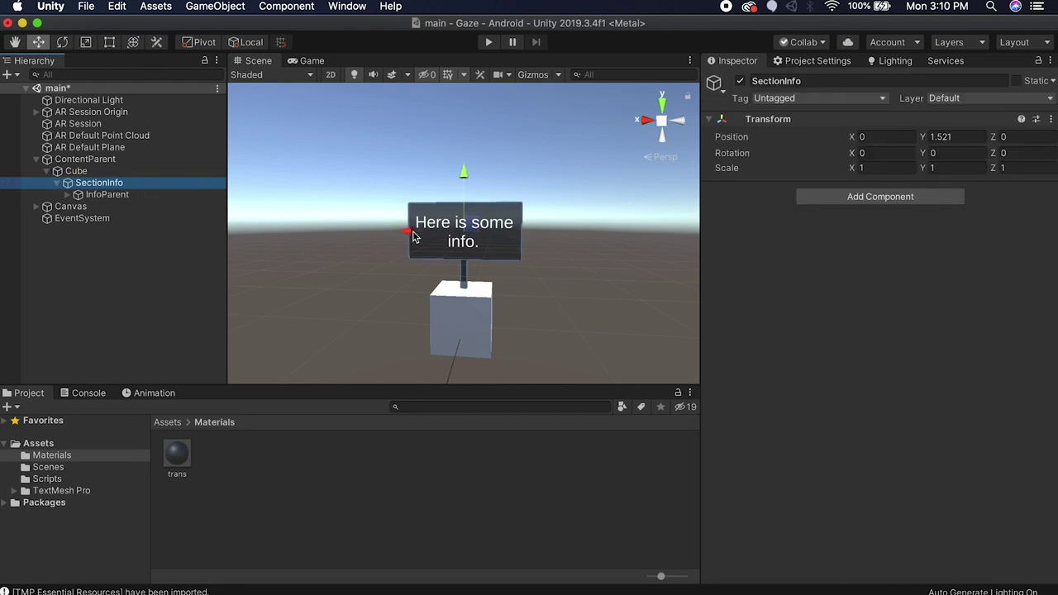
{"action": "mouse_move", "coordinate": [922, 172]}
{"action": "left_mouse_down"}
{"action": "mouse_move", "coordinate": [902, 181]}
{"action": "mouse_move", "coordinate": [912, 173]}
{"action": "mouse_move", "coordinate": [929, 183]}
{"action": "left_mouse_up"}
- Take InfoParent out of SectionInfo so it sits directly under Cube, and lower SectionInfo to the cube's top face
{"action": "left_click", "coordinate": [116, 185]}
{"action": "left_click", "coordinate": [116, 195]}
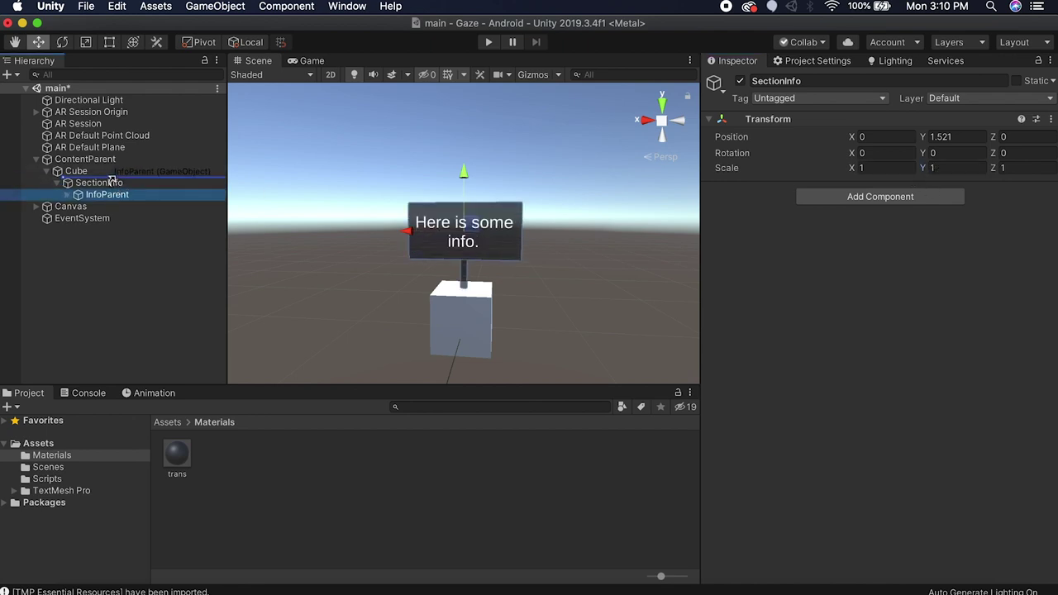
{"action": "left_click_drag", "start_coordinate": [112, 181], "coordinate": [112, 178]}
{"action": "left_click", "coordinate": [113, 197]}
{"action": "left_click", "coordinate": [462, 172]}
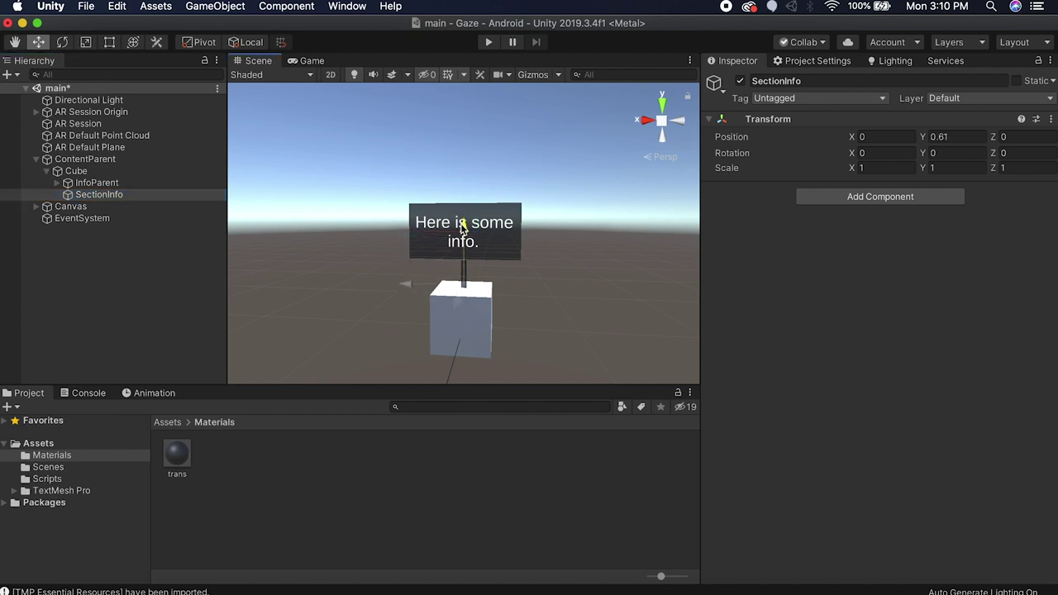
{"action": "left_click_drag", "start_coordinate": [541, 295], "coordinate": [560, 243], "text": "alt"}
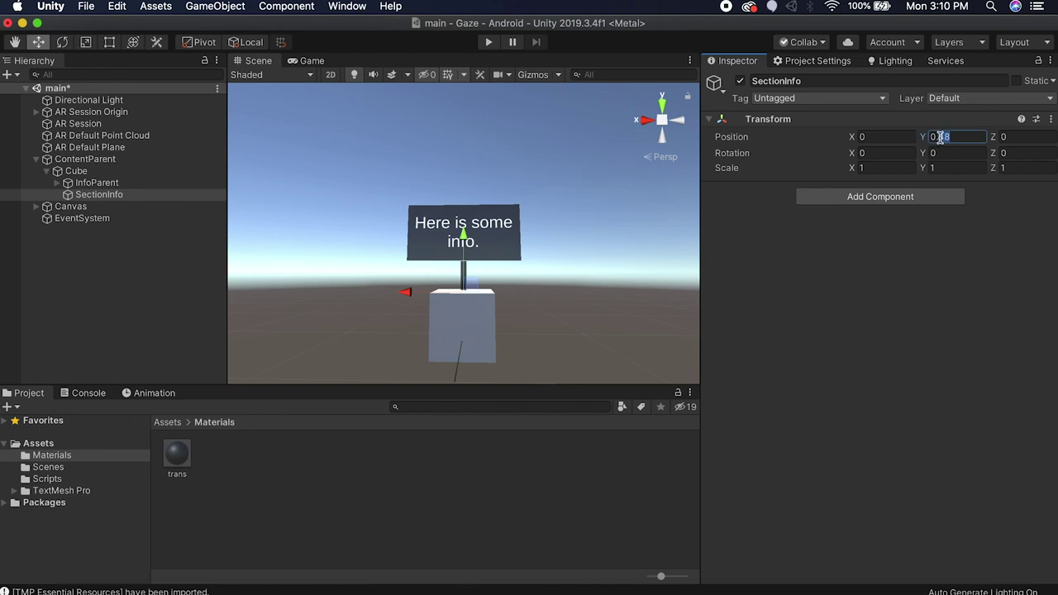
- Nest InfoParent under SectionInfo again and test the Y scaling of SectionInfo from its lowered pivot
{"action": "left_click", "coordinate": [90, 183]}
{"action": "left_click_drag", "start_coordinate": [90, 195], "coordinate": [97, 195]}
{"action": "left_click", "coordinate": [129, 229]}
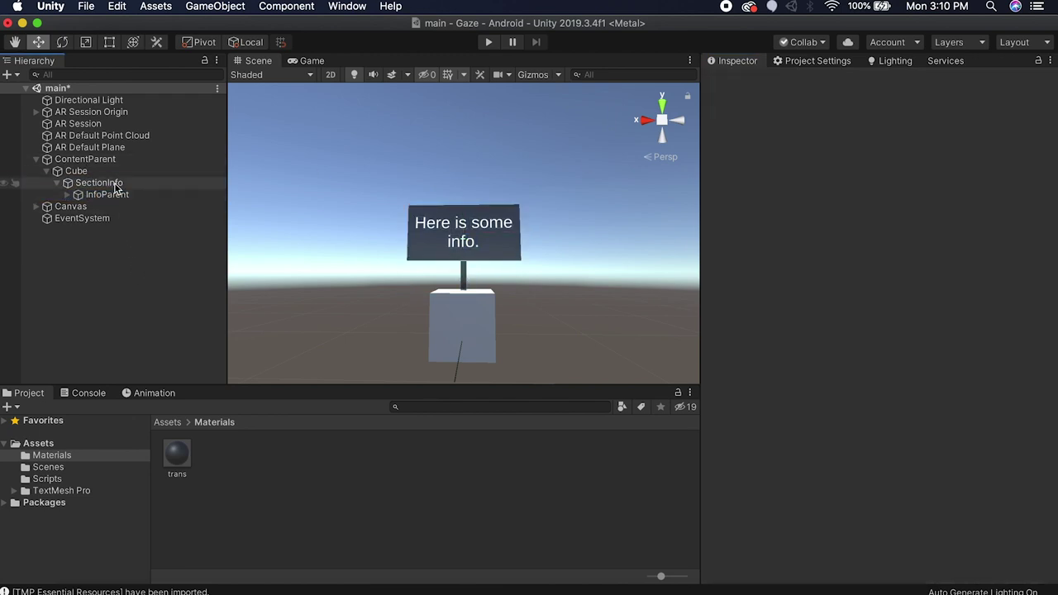
{"action": "left_click", "coordinate": [116, 185]}
{"action": "mouse_move", "coordinate": [920, 174]}
{"action": "left_mouse_down"}
{"action": "mouse_move", "coordinate": [895, 176]}
{"action": "mouse_move", "coordinate": [925, 172]}
{"action": "left_mouse_up"}
{"action": "left_click_drag", "start_coordinate": [574, 264], "coordinate": [356, 364], "text": "alt"}
{"action": "left_click", "coordinate": [206, 291]}
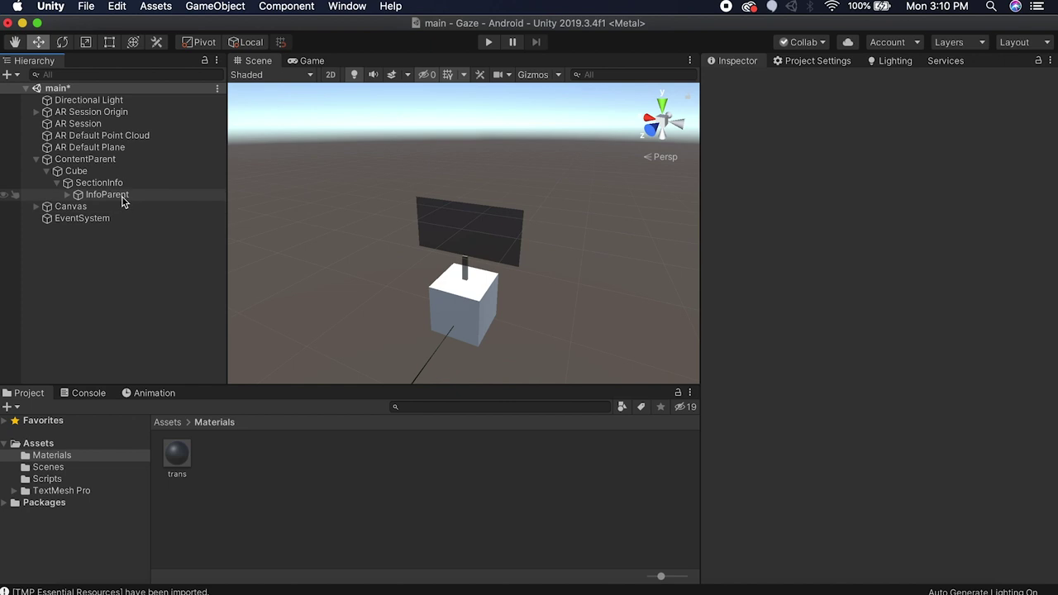
- Raise the Order in Layer in the Text (TMP) extra settings so the text renders in front of the see-through panel
{"action": "left_click", "coordinate": [123, 197]}
{"action": "left_click", "coordinate": [66, 195]}
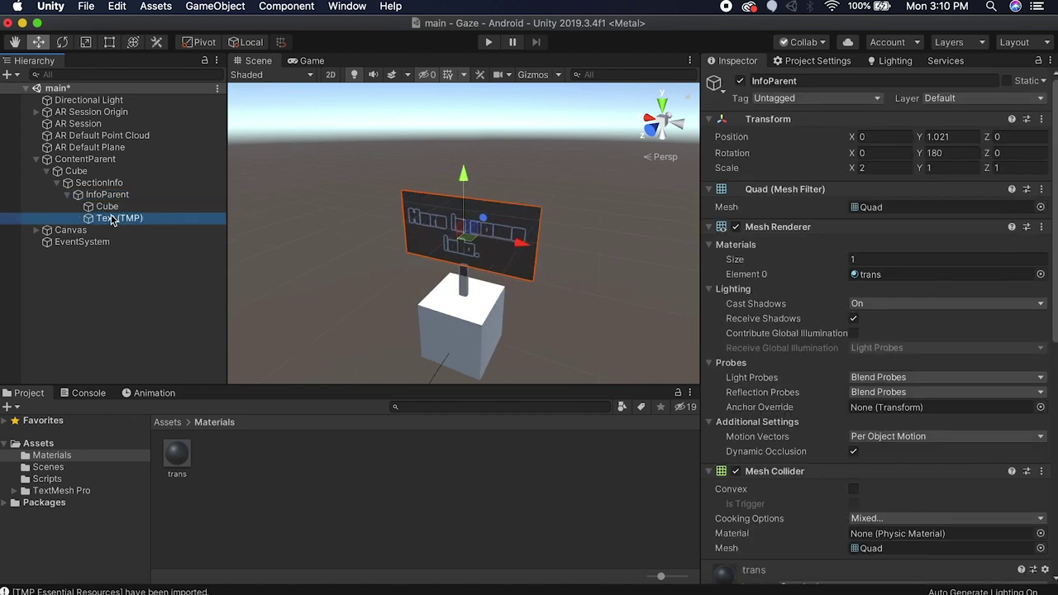
{"action": "left_click", "coordinate": [119, 217]}
{"action": "left_click_drag", "start_coordinate": [347, 322], "coordinate": [290, 323], "text": "alt"}
{"action": "scroll", "coordinate": [851, 458], "scroll_direction": "down", "scroll_amount": 10}
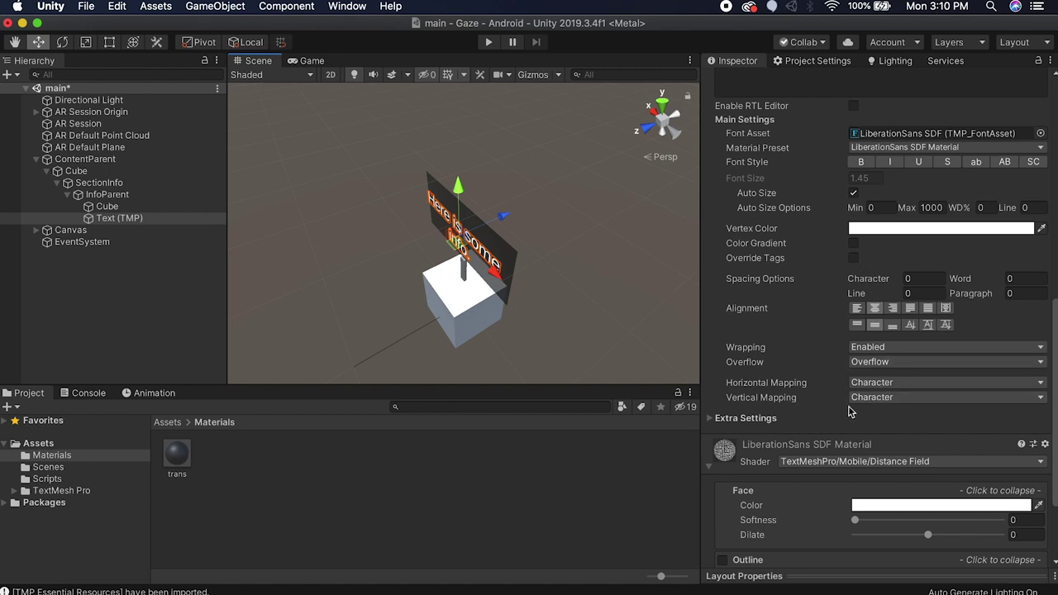
{"action": "left_click", "coordinate": [716, 423]}
{"action": "scroll", "coordinate": [830, 433], "scroll_direction": "down", "scroll_amount": 1}
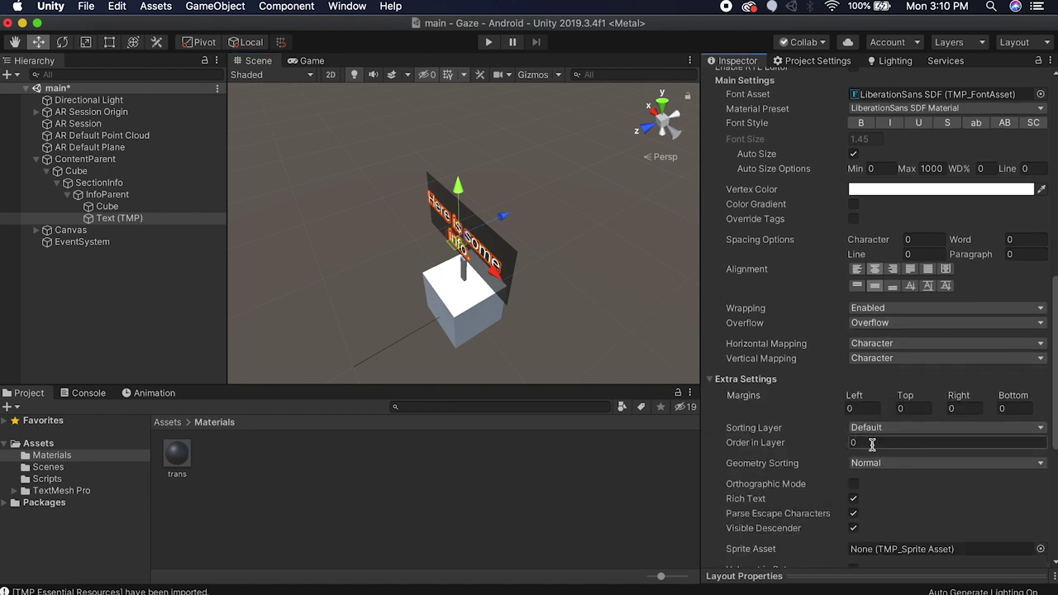
{"action": "left_click", "coordinate": [142, 297]}
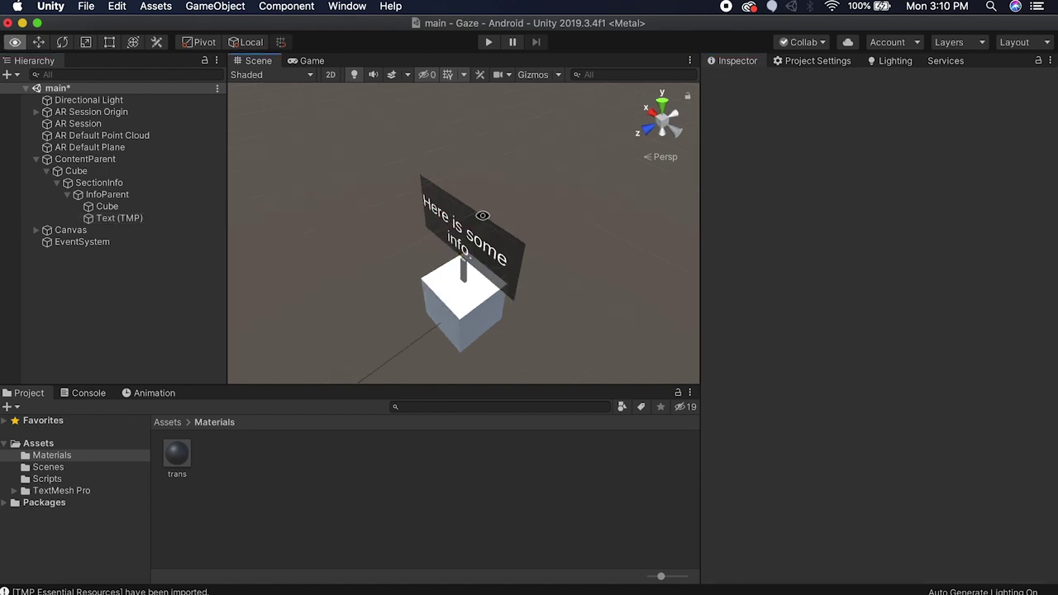
- Save the scene and create a new material named blue in the Materials folder
{"action": "left_click_drag", "start_coordinate": [481, 218], "coordinate": [691, 85], "text": "alt"}
{"action": "scroll", "coordinate": [533, 274], "scroll_direction": "down", "scroll_amount": 3}
{"action": "left_click_drag", "start_coordinate": [533, 275], "coordinate": [496, 234], "text": "alt"}
{"action": "right_click", "coordinate": [229, 453]}
{"action": "mouse_move", "coordinate": [295, 226]}
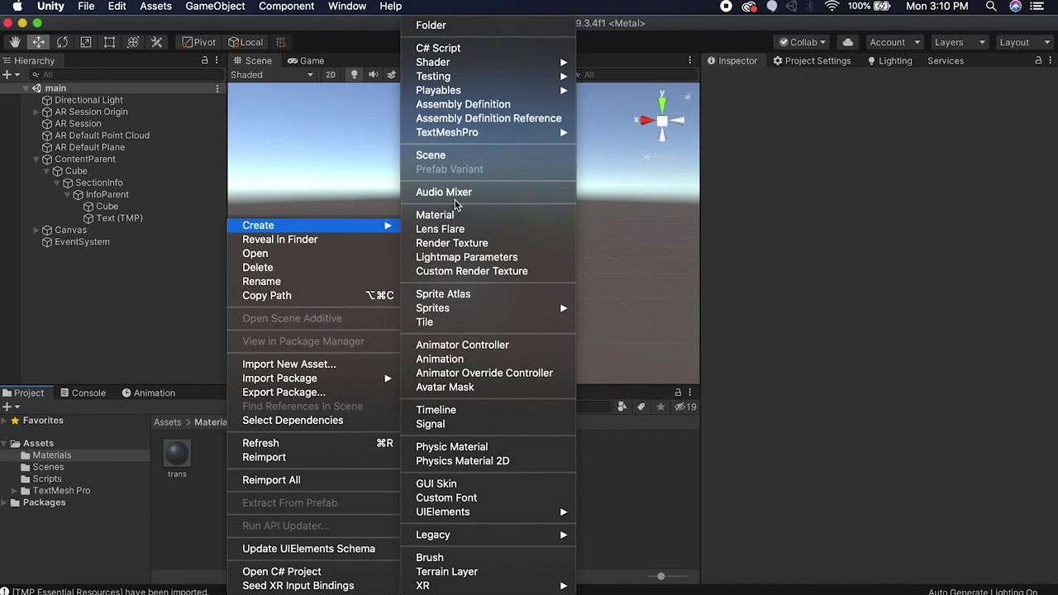
{"action": "left_click", "coordinate": [455, 213]}
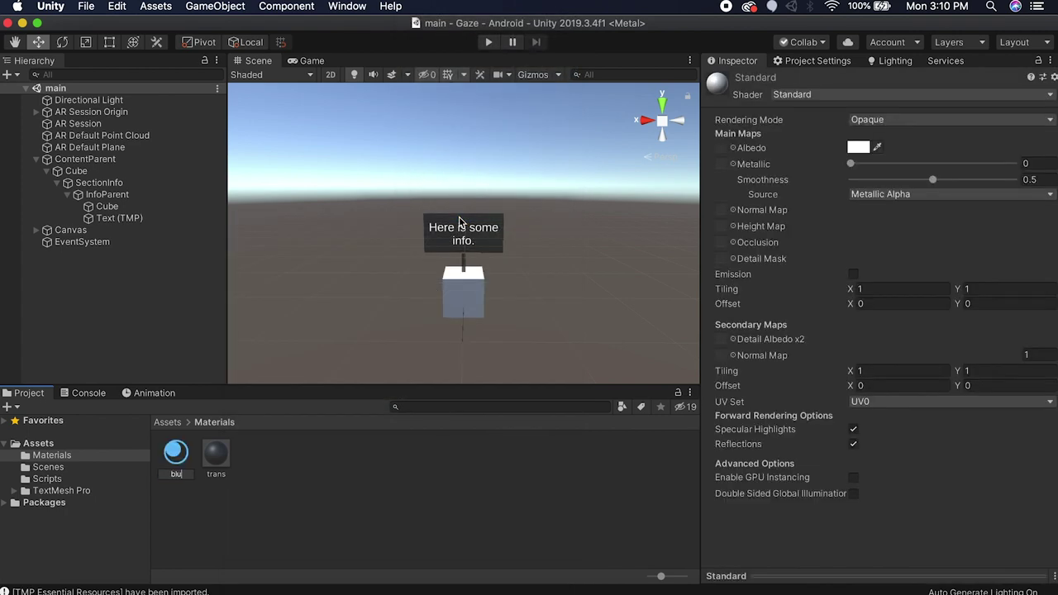
{"action": "type", "text": "blue"}
{"action": "key", "text": "Return"}
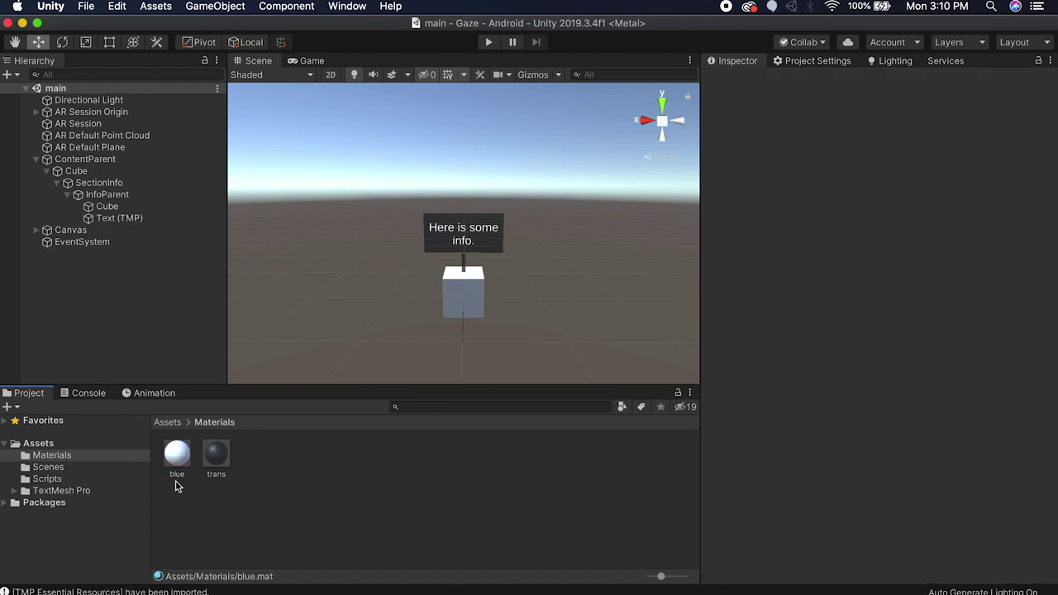
- Apply the blue material to the Cube under ContentParent and expand the material's properties
{"action": "left_click_drag", "start_coordinate": [172, 469], "coordinate": [81, 173]}
{"action": "scroll", "coordinate": [766, 432], "scroll_direction": "down", "scroll_amount": 2}
{"action": "left_click", "coordinate": [707, 537]}
{"action": "scroll", "coordinate": [841, 507], "scroll_direction": "down", "scroll_amount": 5}
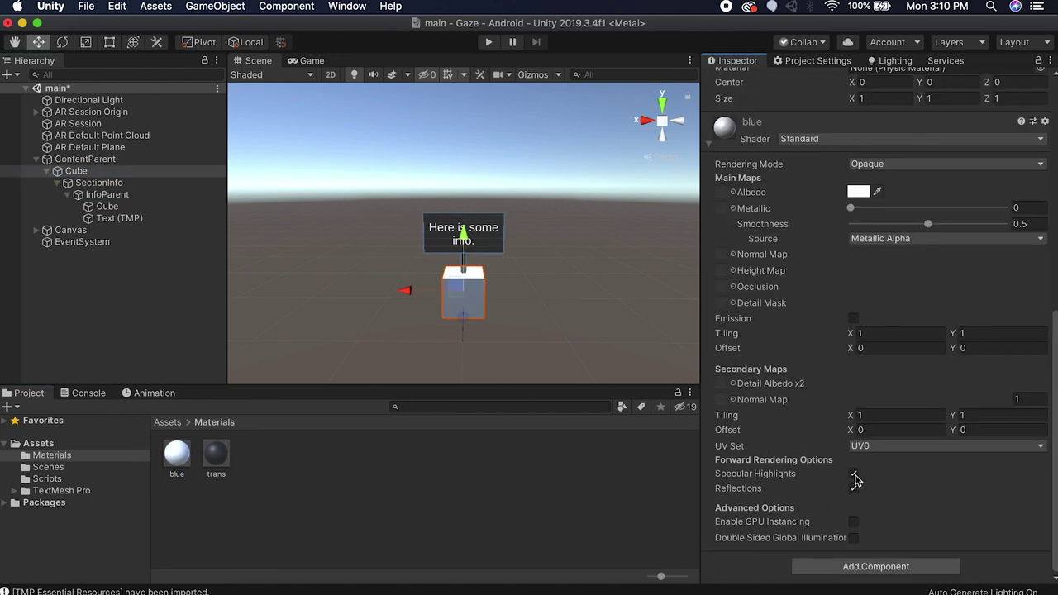
- Set the blue material's albedo colour to the dark blue 04459F
{"action": "left_click", "coordinate": [859, 191]}
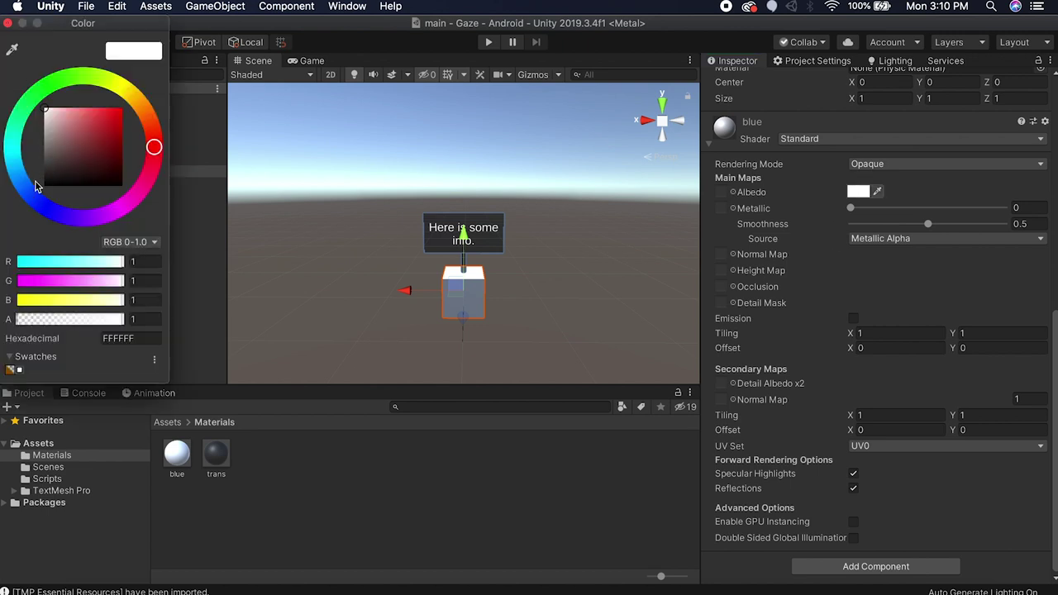
{"action": "left_click", "coordinate": [25, 188]}
{"action": "left_click_drag", "start_coordinate": [74, 166], "coordinate": [121, 139]}
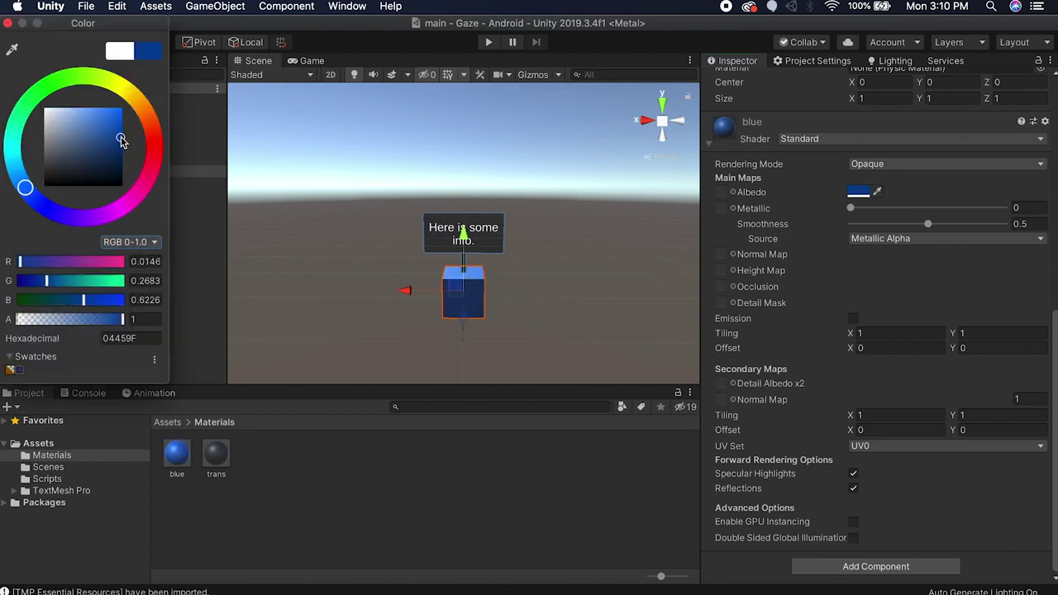
{"action": "left_click", "coordinate": [9, 23]}
{"action": "left_click", "coordinate": [523, 238]}
{"action": "left_click_drag", "start_coordinate": [524, 238], "coordinate": [391, 285], "text": "alt"}
{"action": "left_click", "coordinate": [67, 195]}
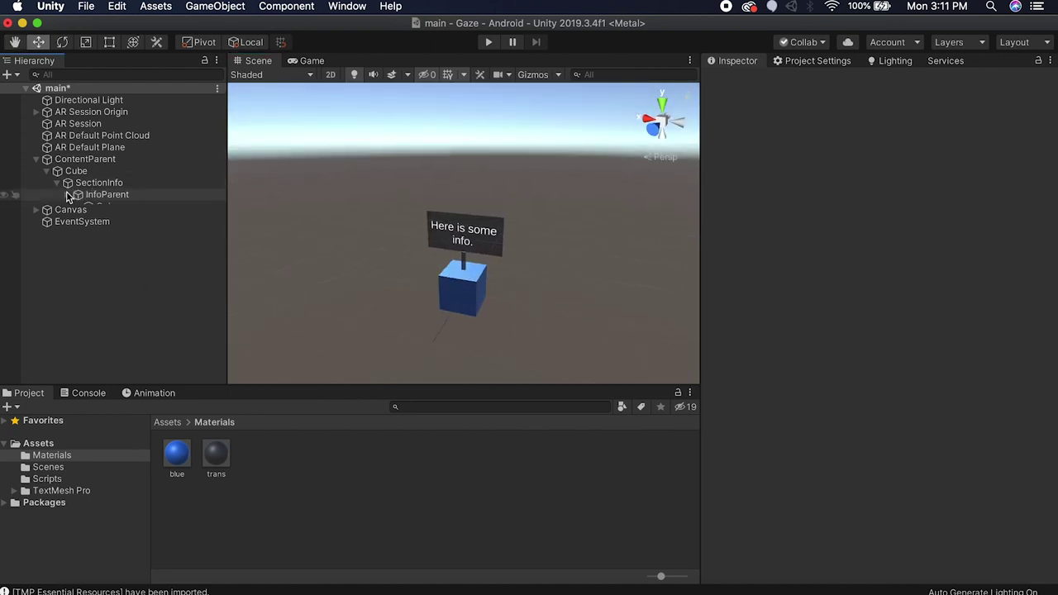